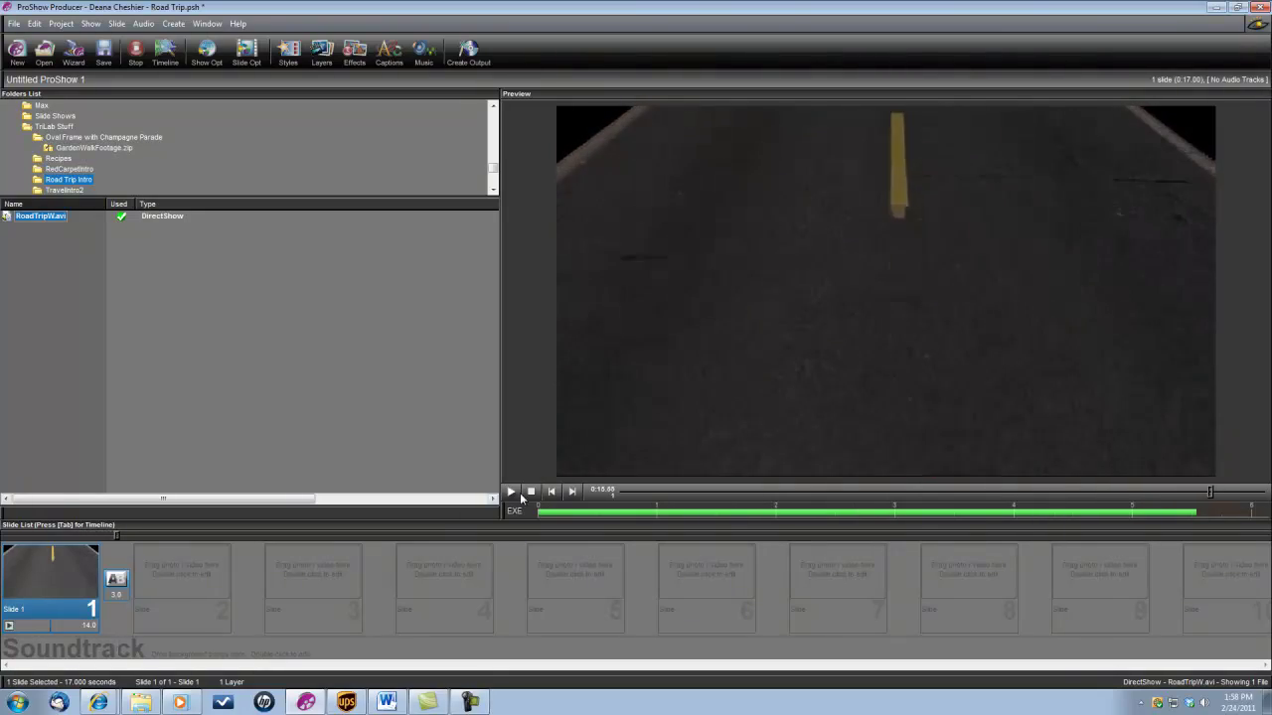
Cut the existing slide from the show and place RoadTripW.avi in the empty first slide slot.
right_click(59, 597)
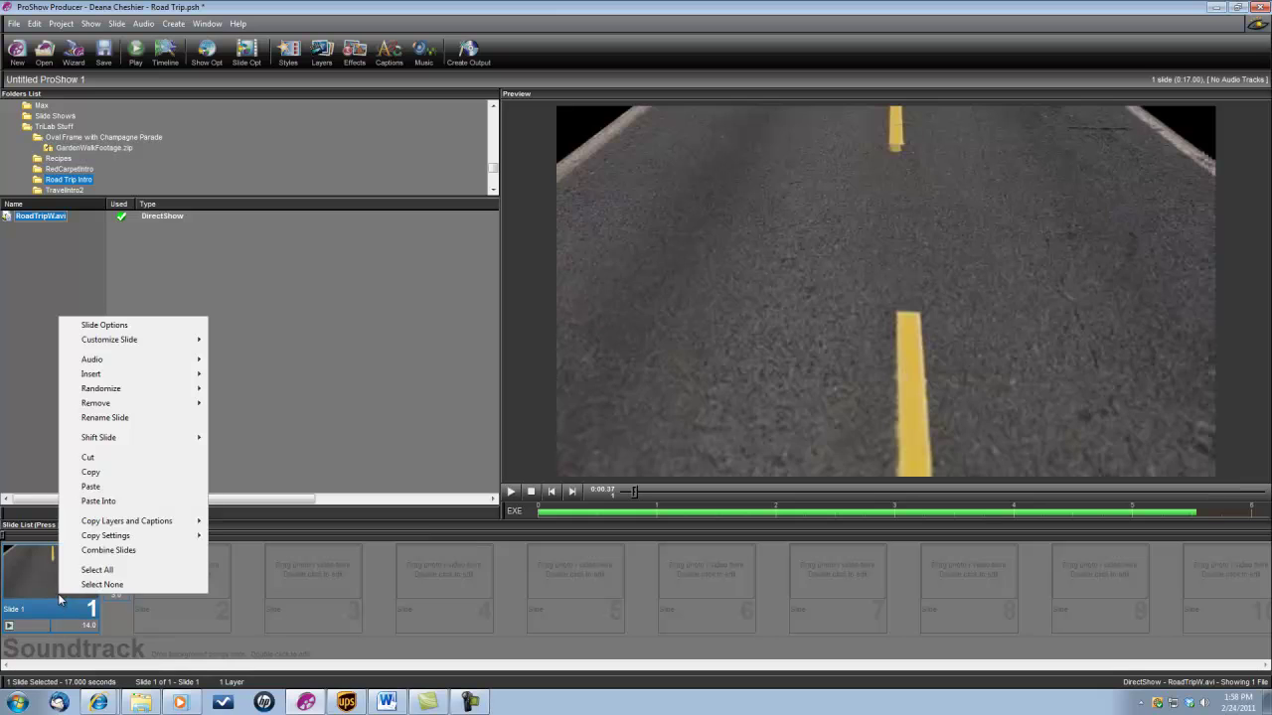
left_click(96, 458)
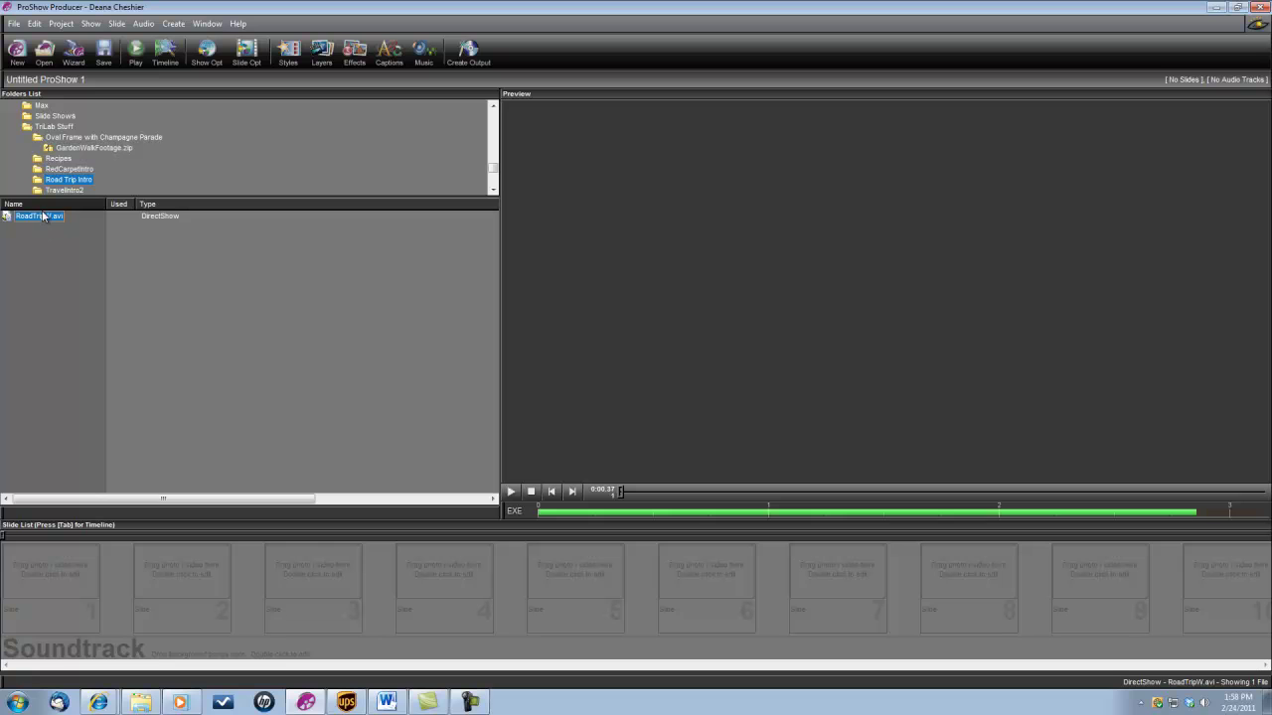
left_click_drag(56, 541, 49, 574)
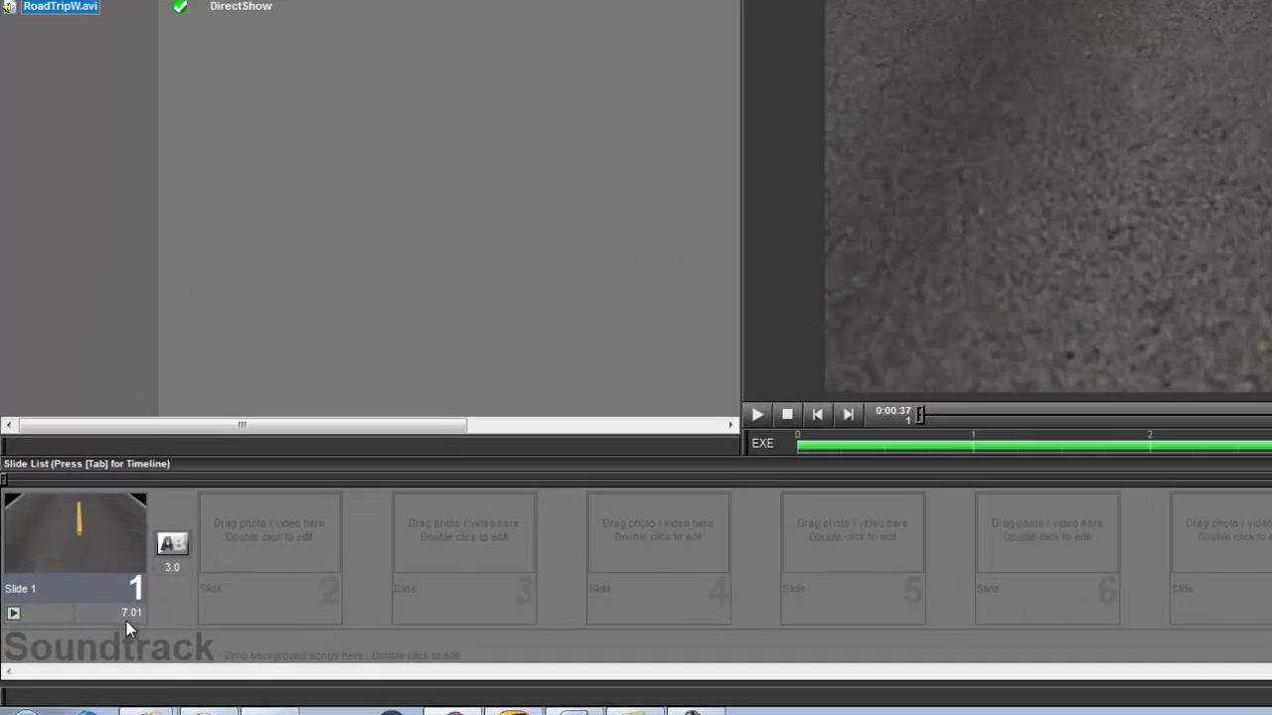
Set the display time of slide 1 to 14 seconds.
left_click(127, 616)
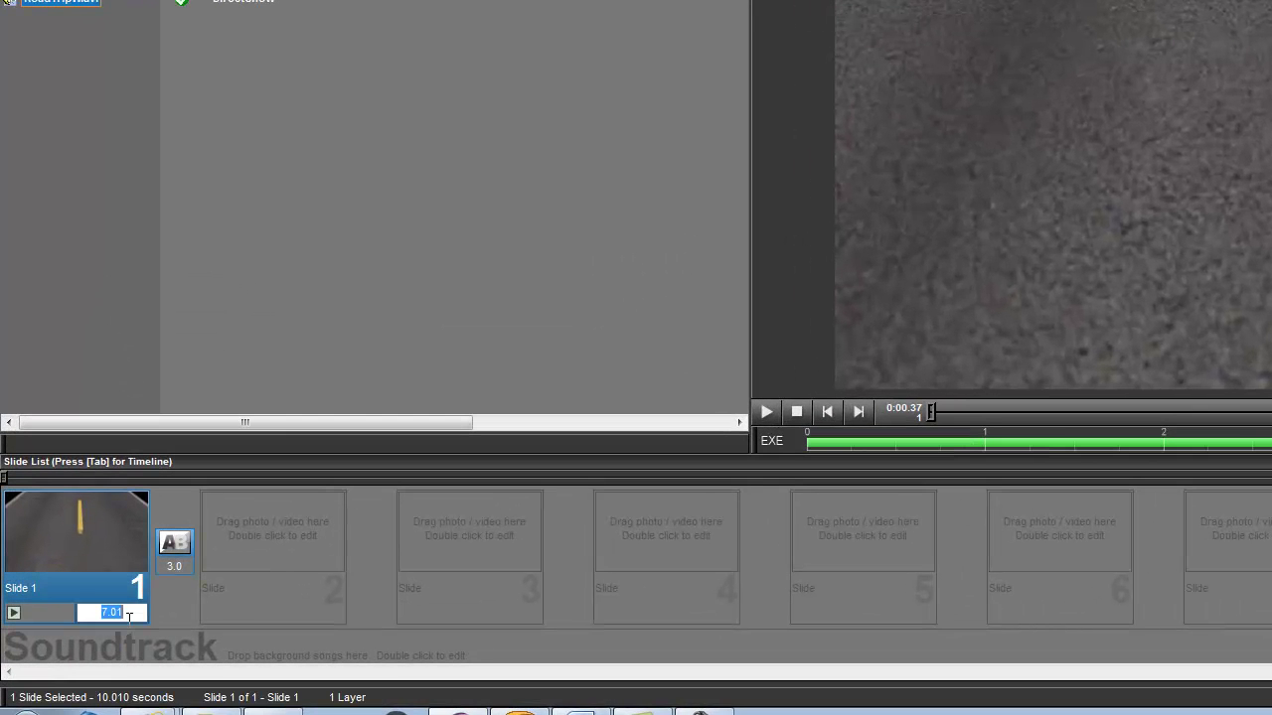
type("14")
key("Return")
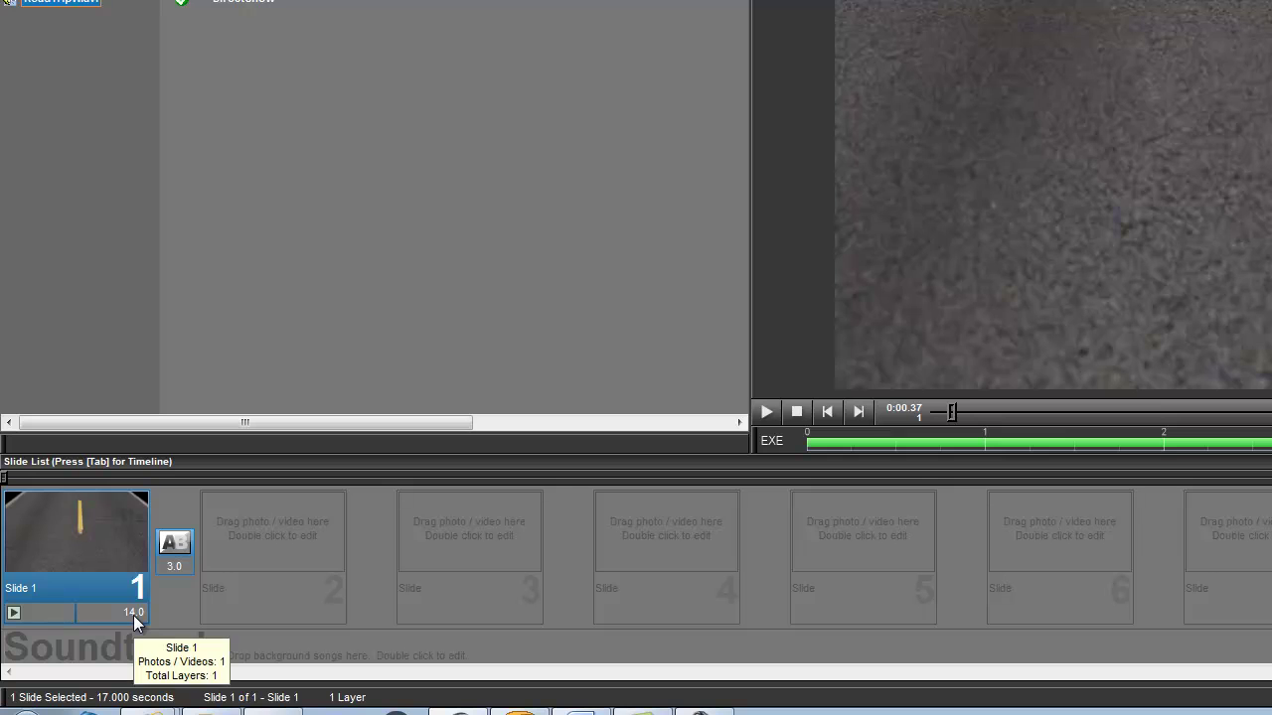
Open the options of slide 1 and set the RoadTripW video's playback speed to 70%.
double_click(107, 536)
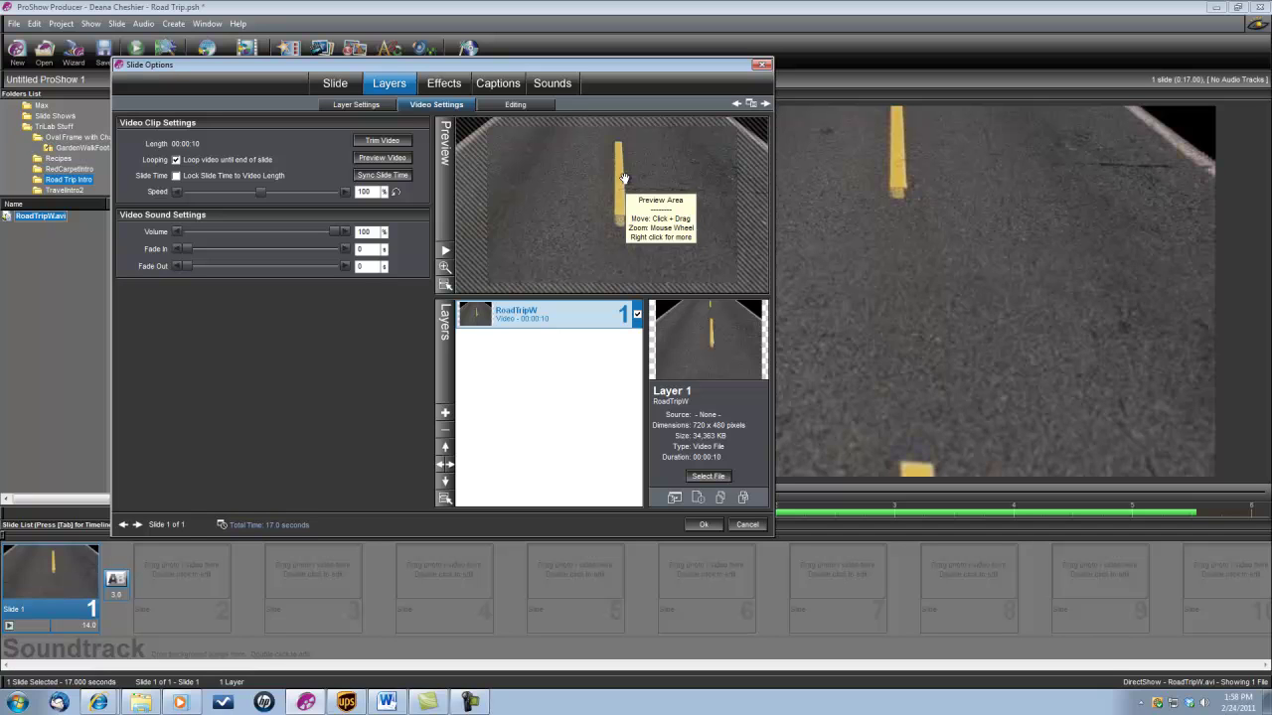
double_click(371, 192)
type("70")
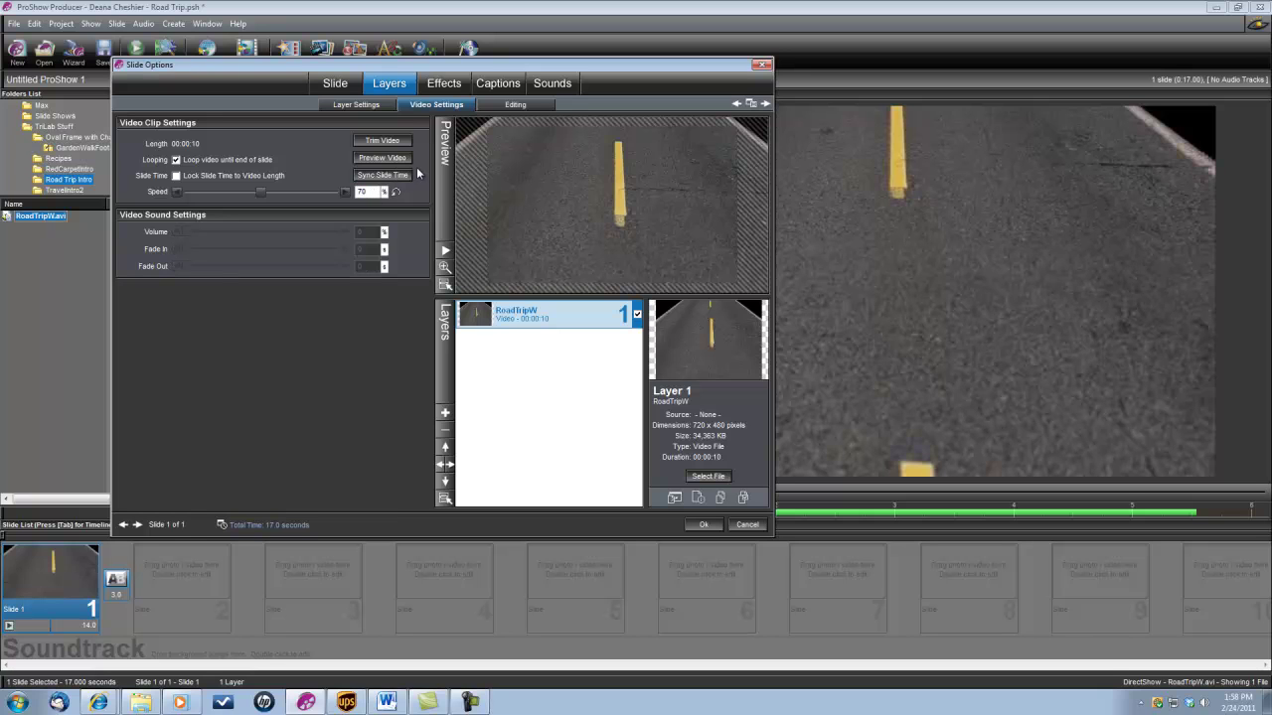
Add a caption reading "Road Trip 2011" to the slide.
left_click(497, 85)
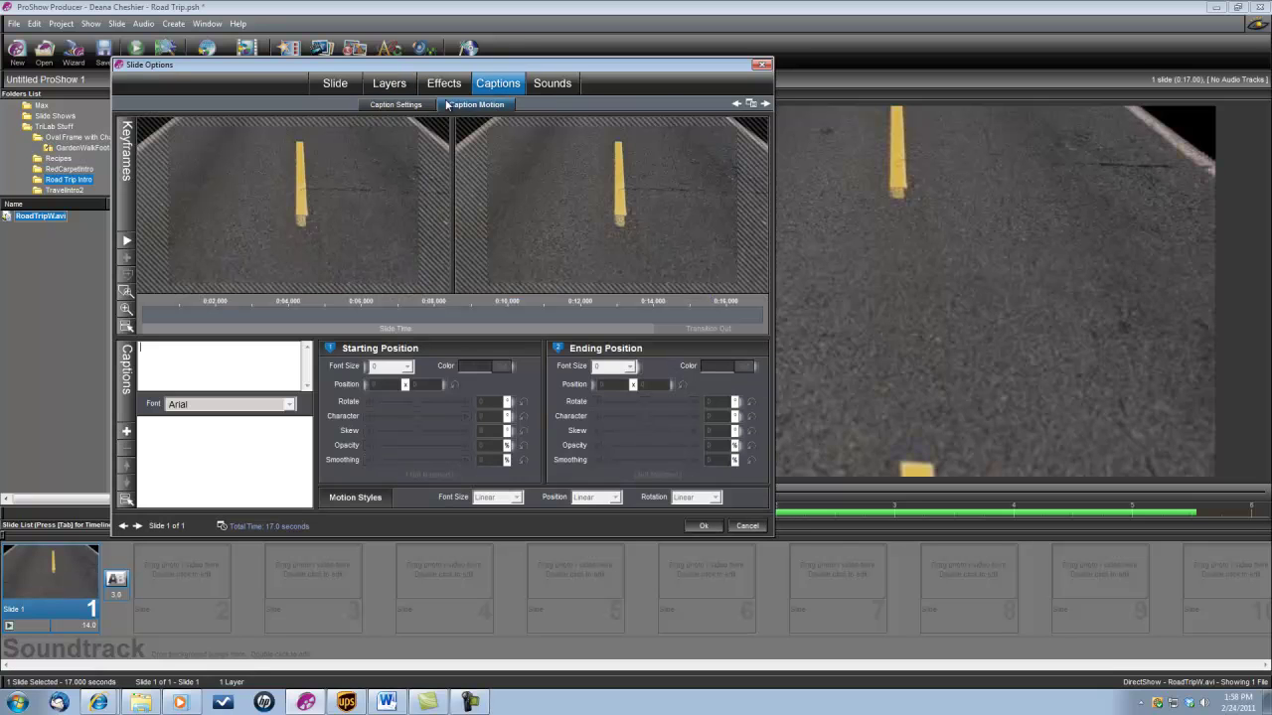
left_click(398, 105)
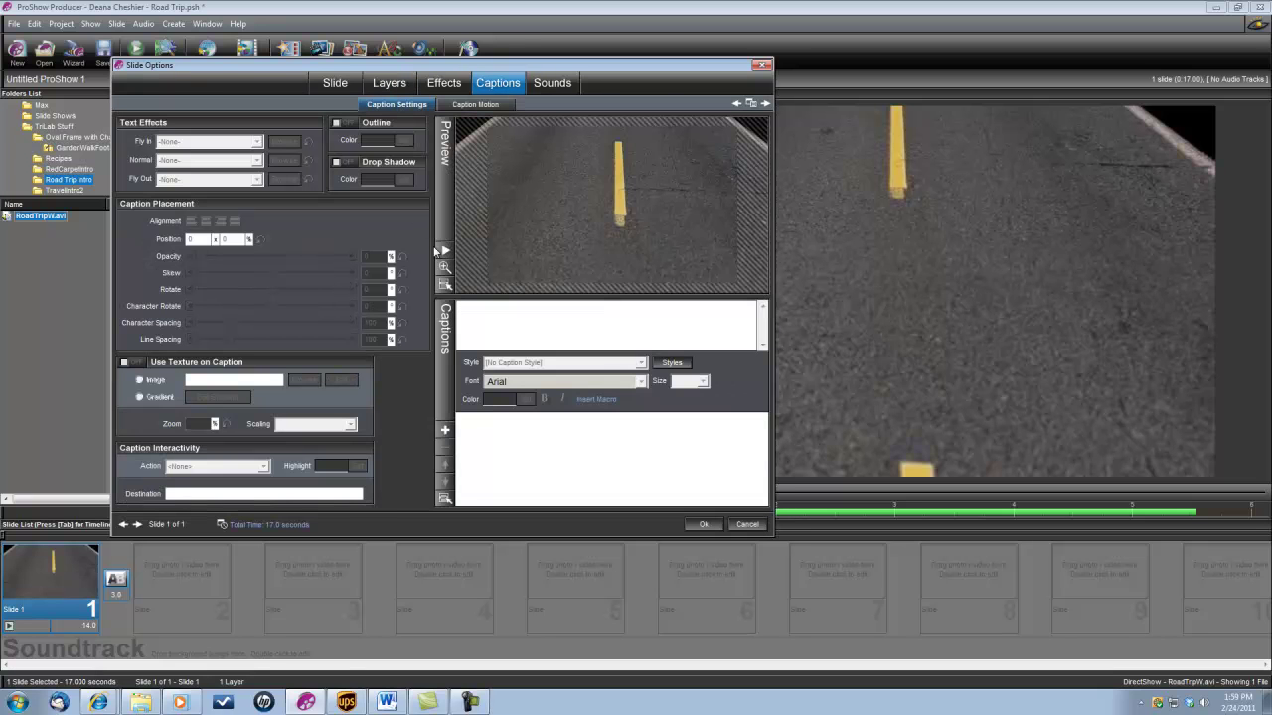
left_click(500, 327)
type("Roa")
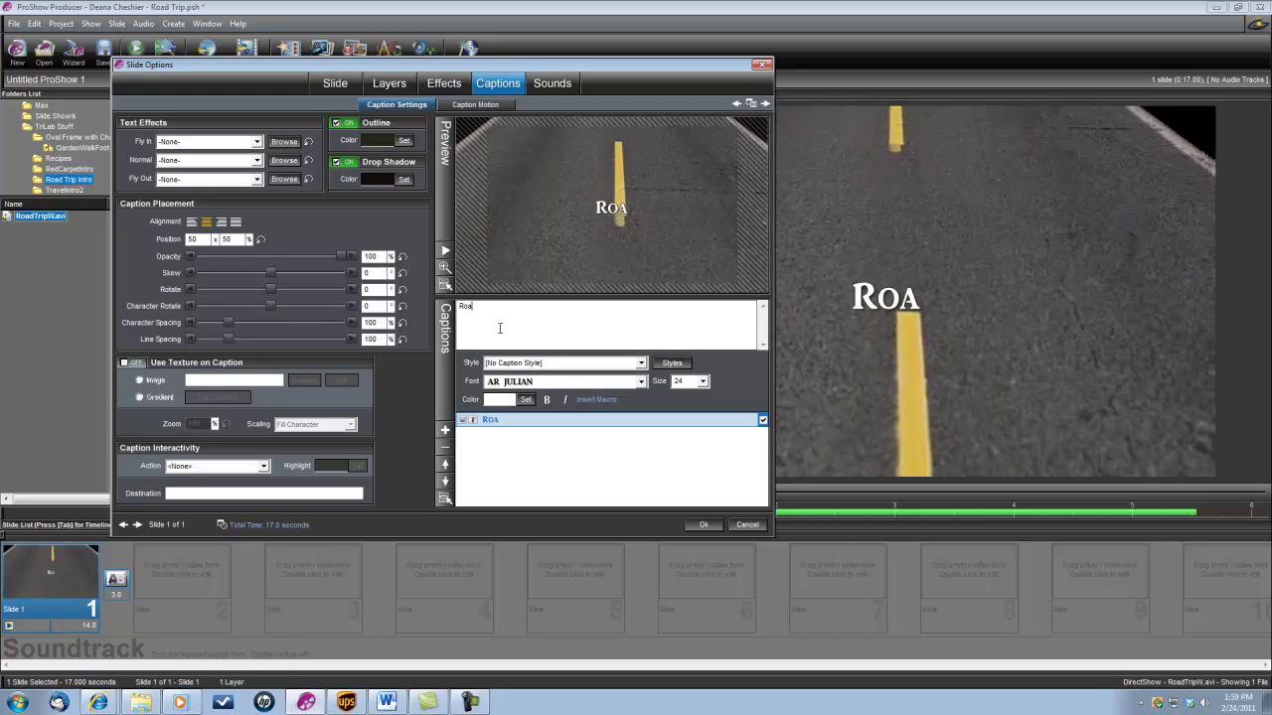
type("d T")
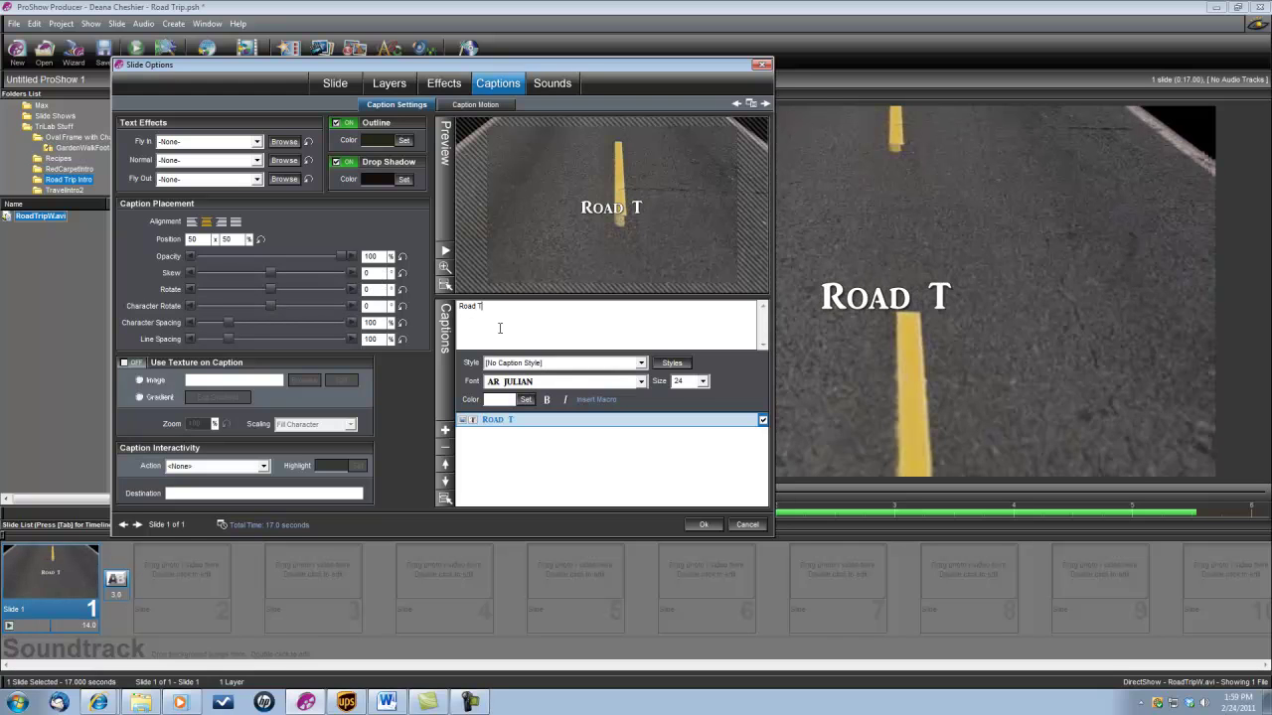
type("rip 2011")
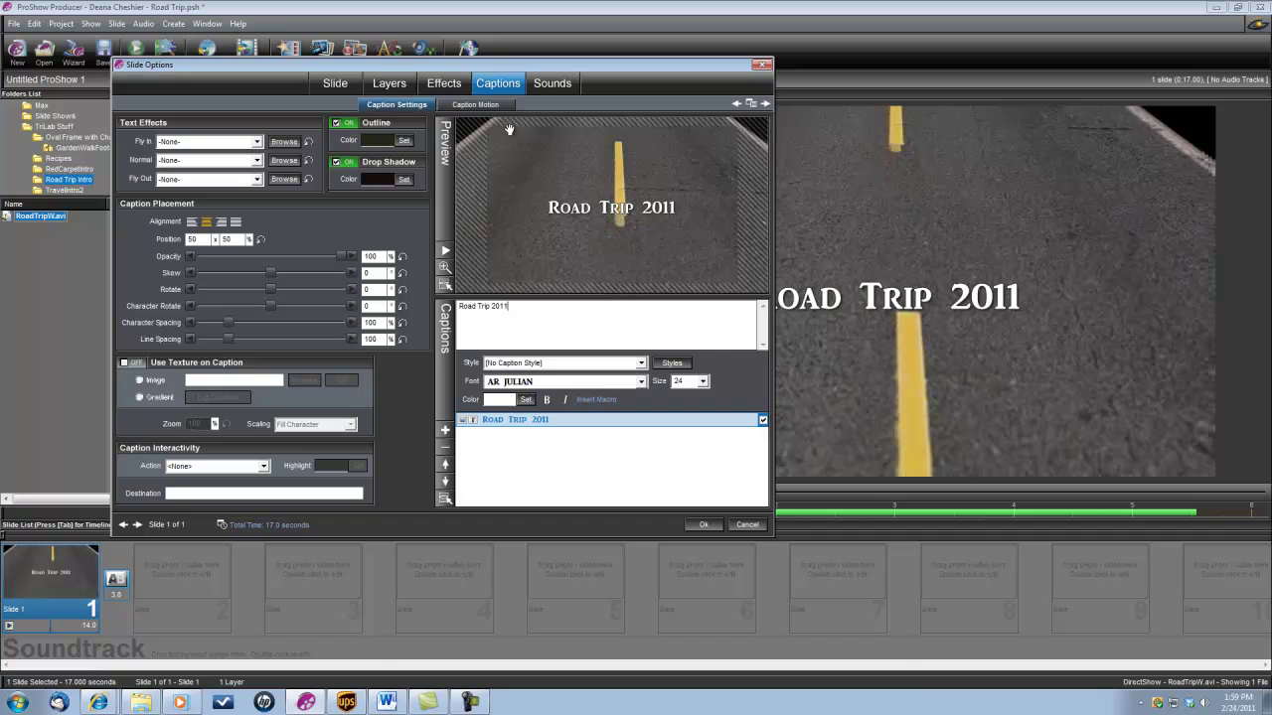
Set the caption's starting font size to 16 and move its starting position above the frame, at about 50.42 x -11.65.
left_click(475, 104)
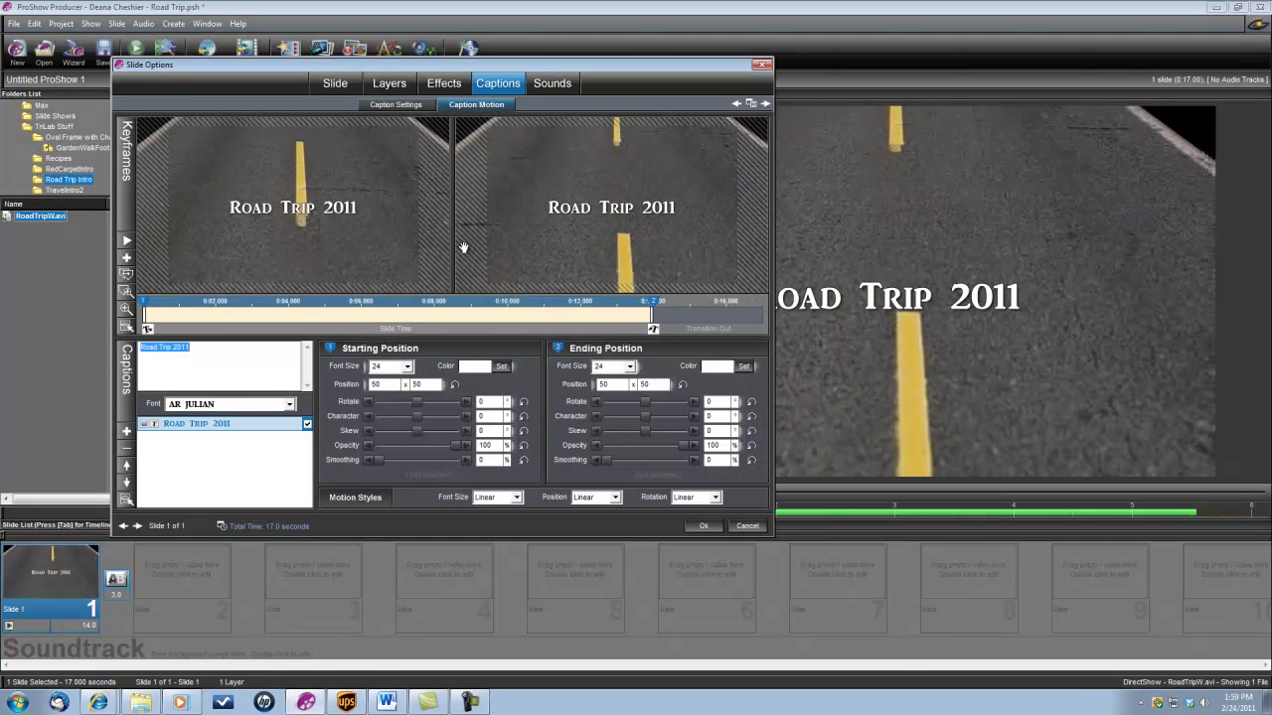
left_click(407, 367)
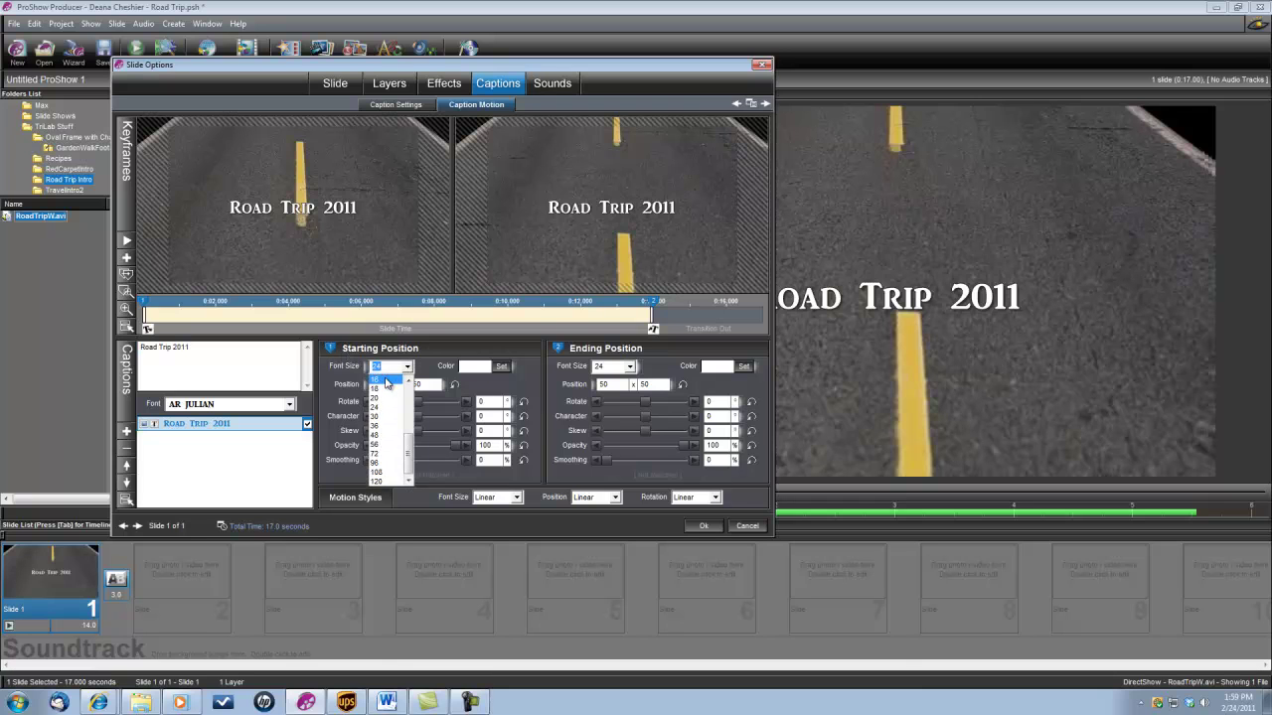
left_click(386, 382)
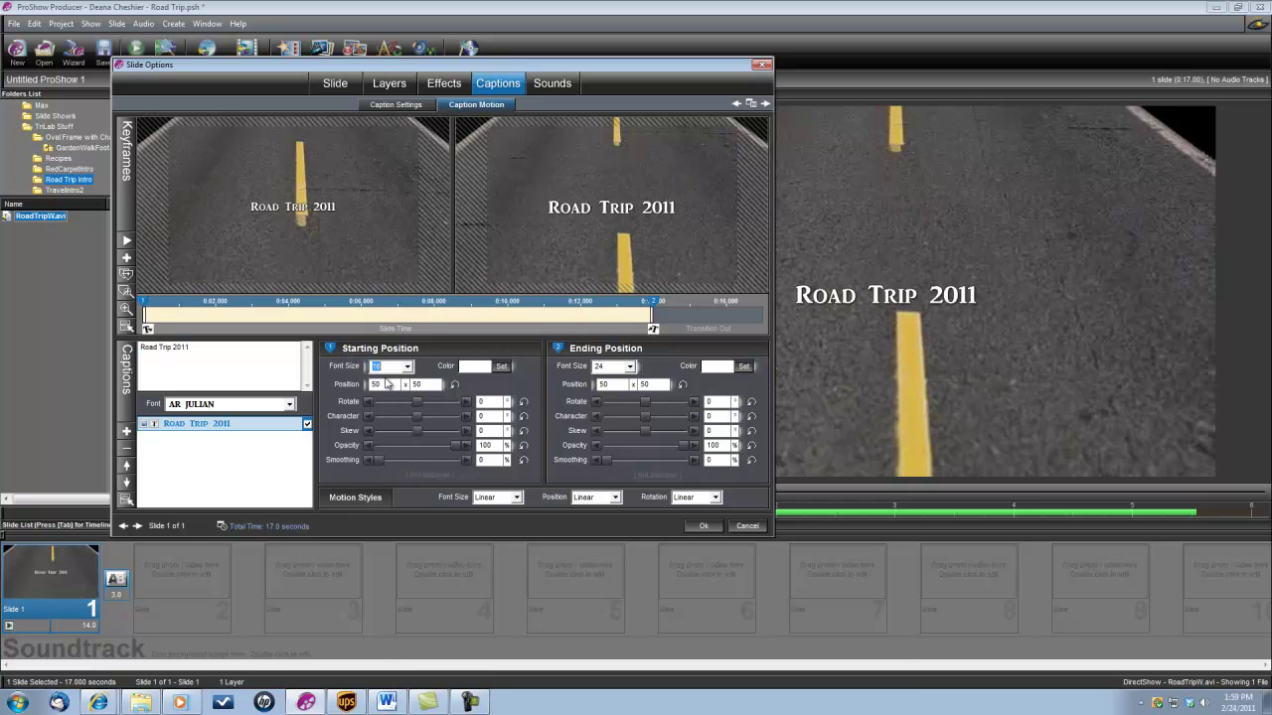
left_click(292, 207)
left_click_drag(292, 208, 292, 103)
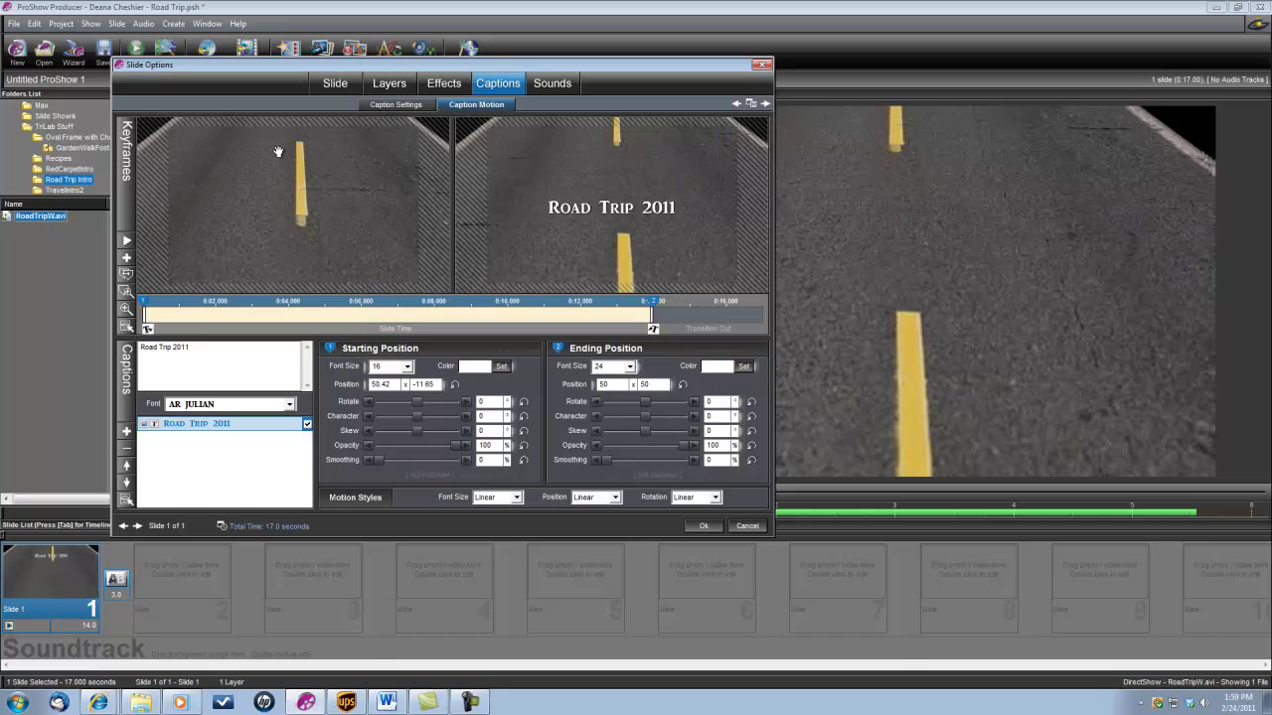
Set the caption's ending font size to 56 and its ending position below the frame, at 50.42 x about 105.26.
left_click(629, 367)
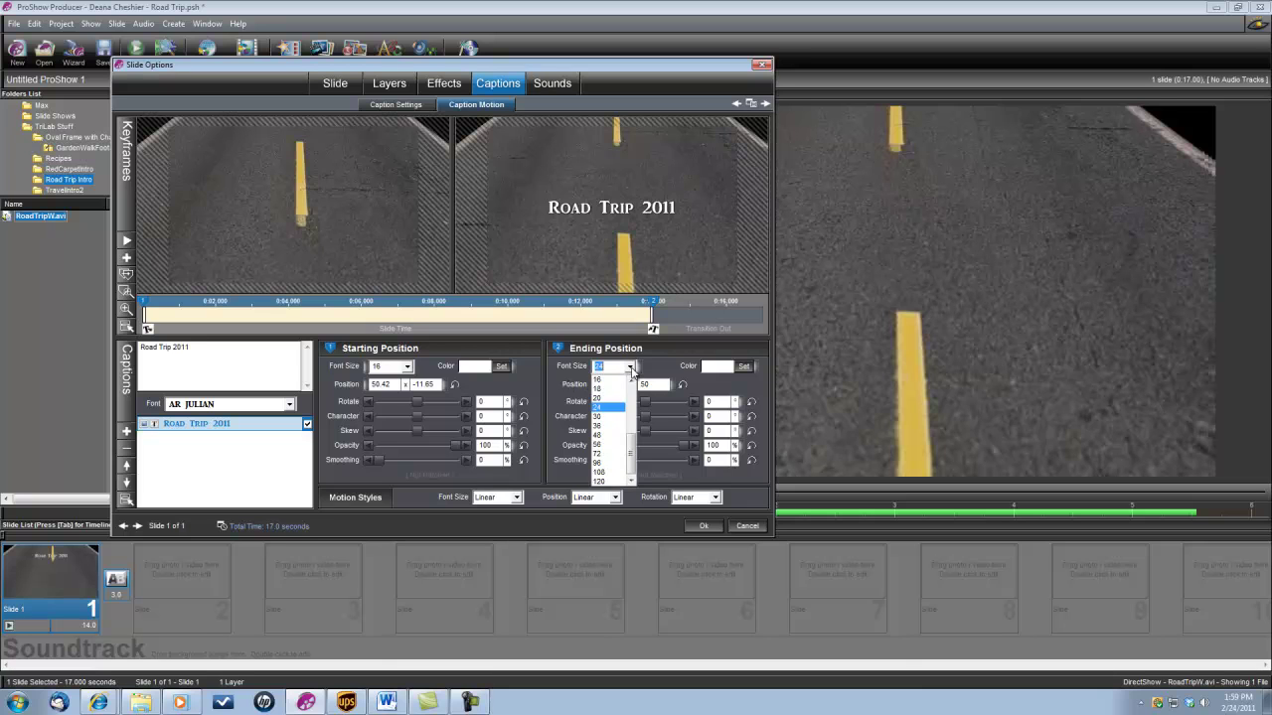
left_click(610, 443)
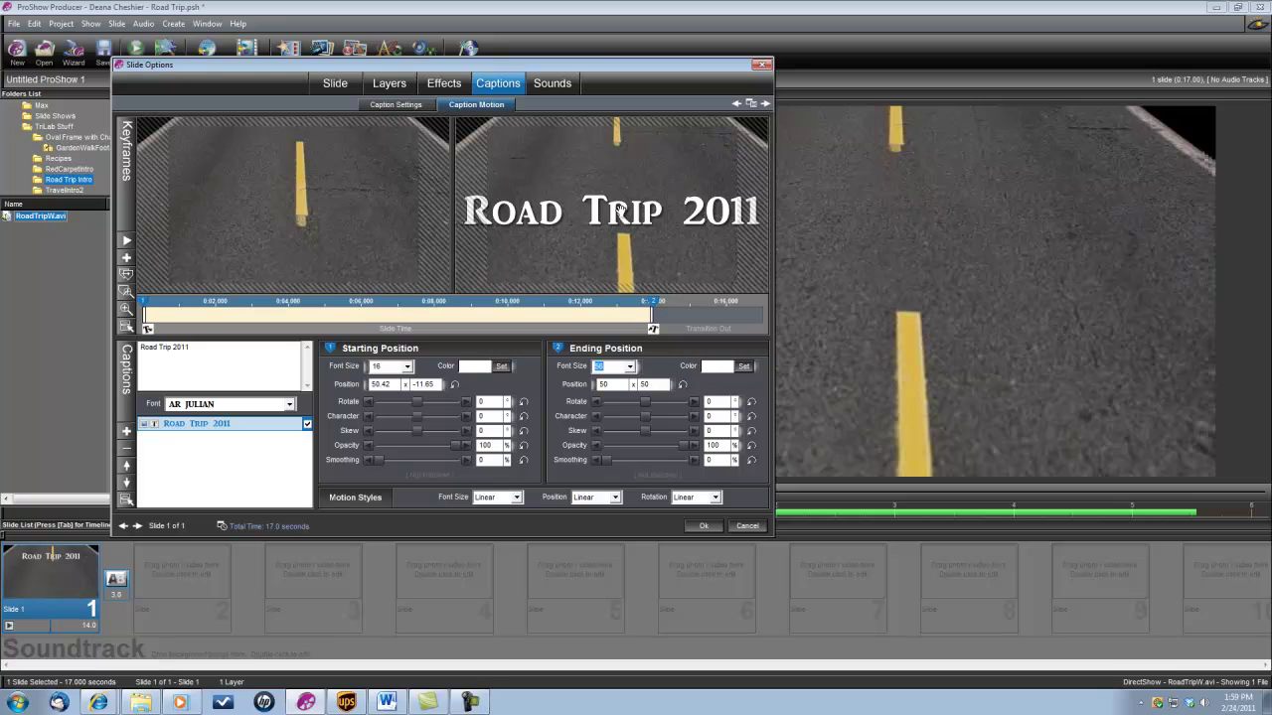
left_click_drag(618, 211, 617, 309)
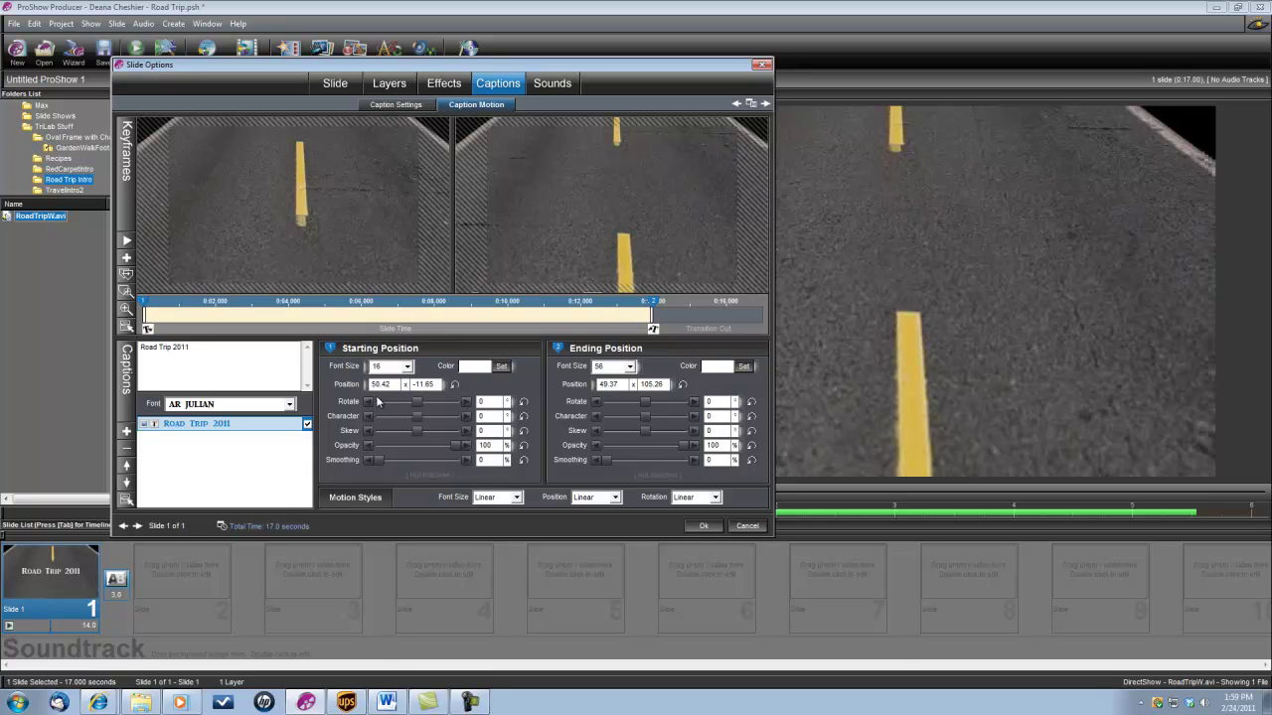
double_click(621, 384)
type("50.42")
key("Tab")
Set the time of the caption's first keyframe to 0.5 seconds.
right_click(145, 307)
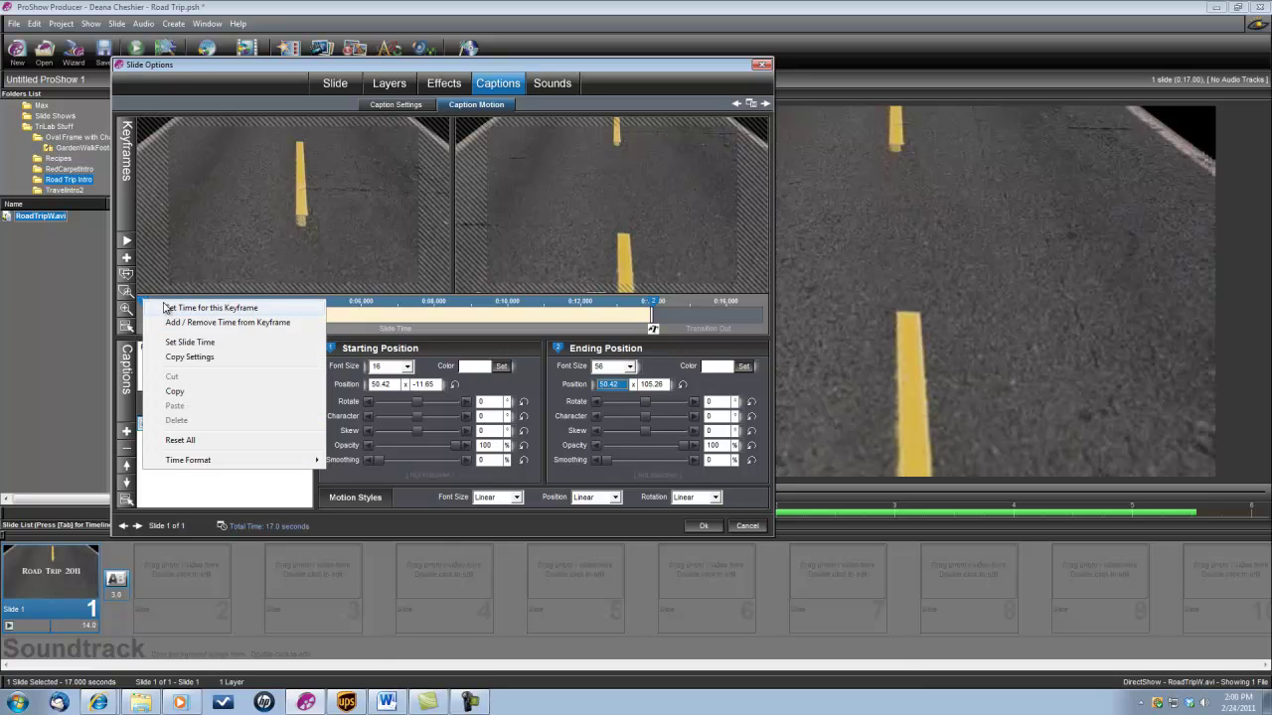
left_click(171, 311)
key("BackSpace")
type(".5")
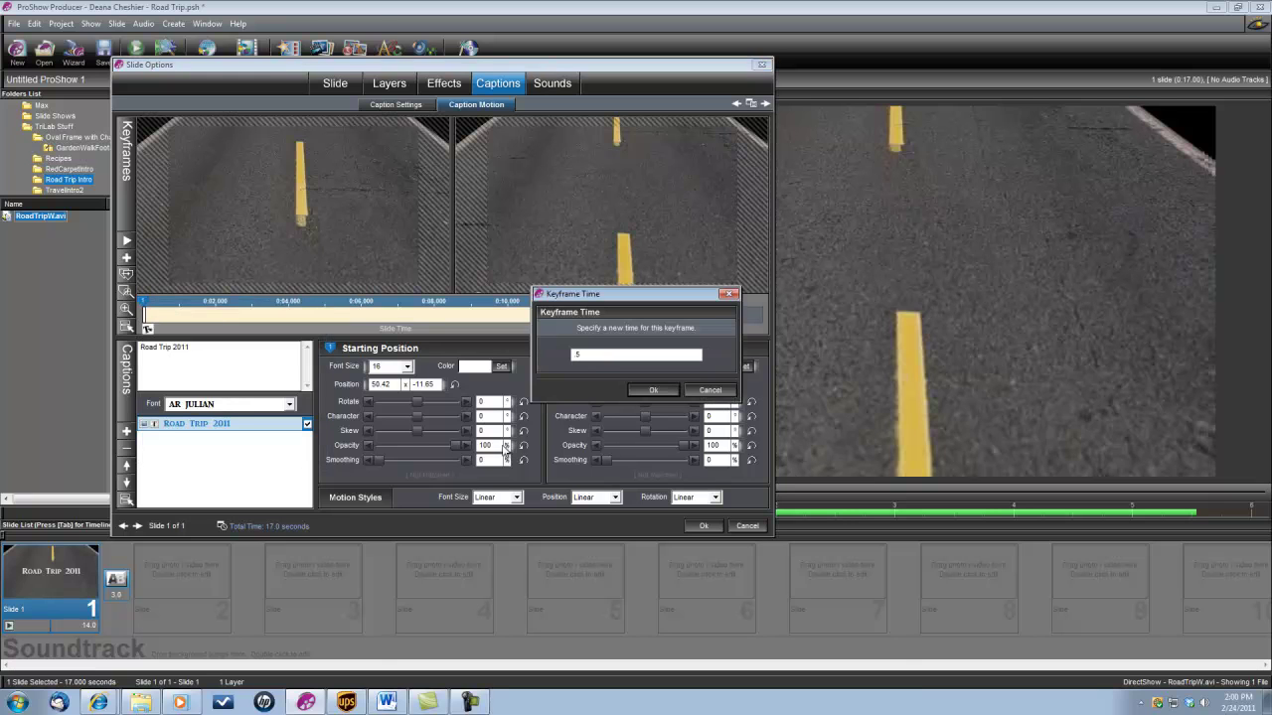
left_click(653, 389)
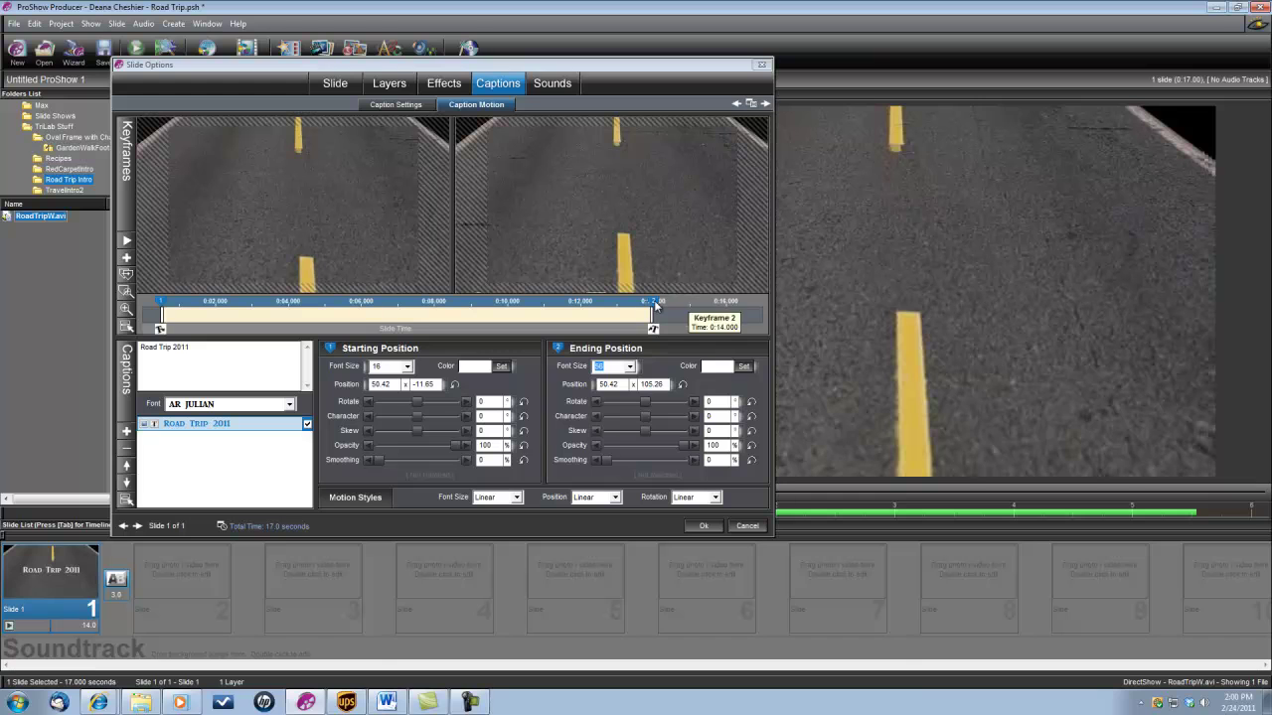
Set the time of the caption's second keyframe to 3.5 seconds.
right_click(654, 299)
left_click(685, 309)
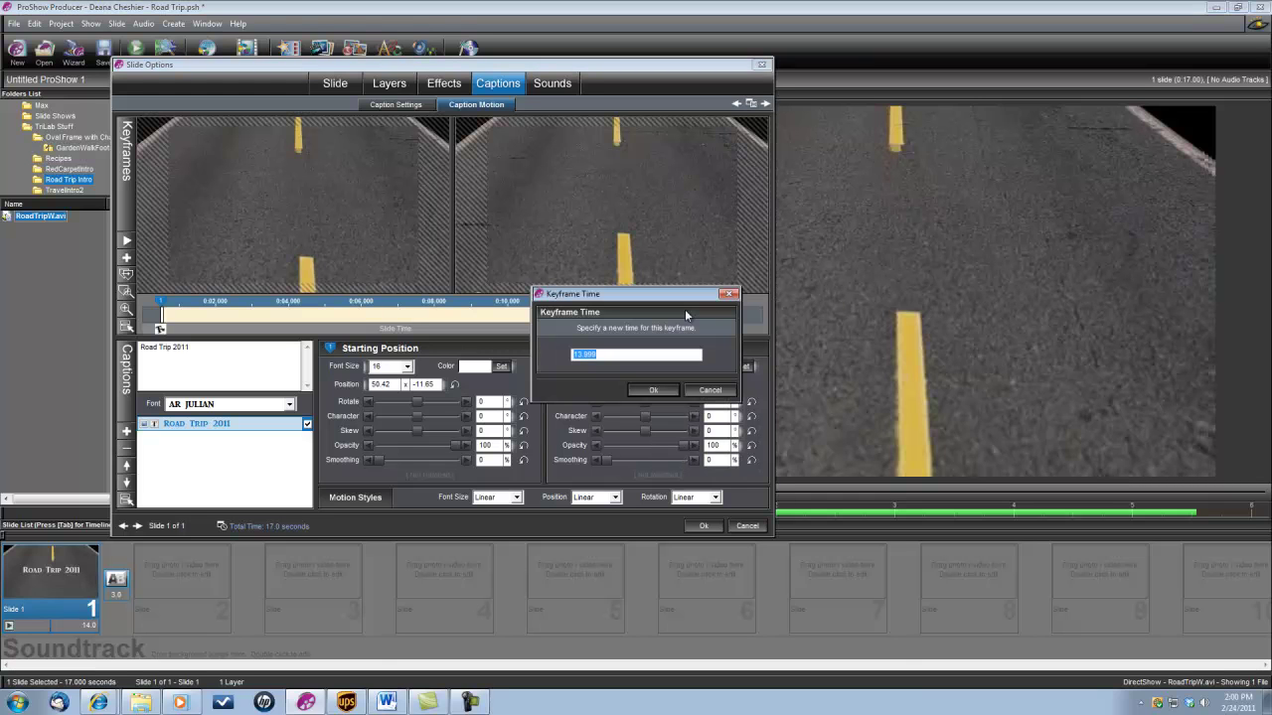
type("3.5")
left_click(664, 390)
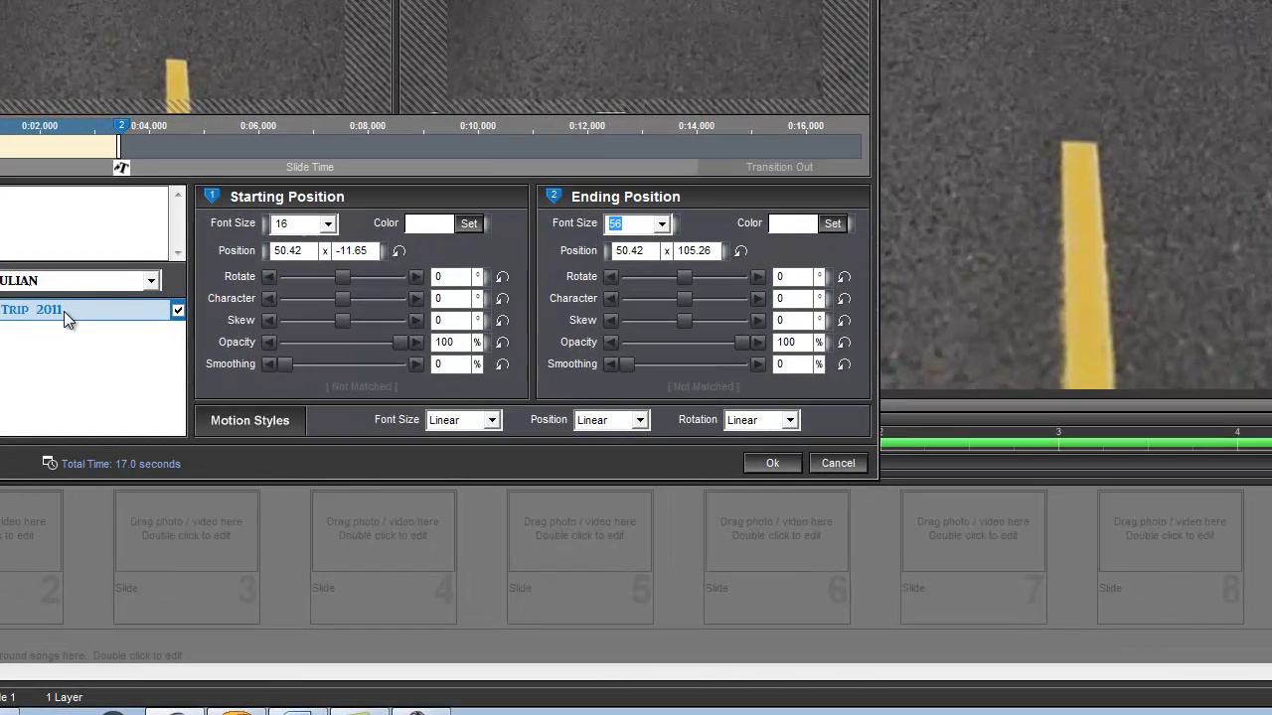
Duplicate the "Road Trip 2011" caption three times.
right_click(87, 327)
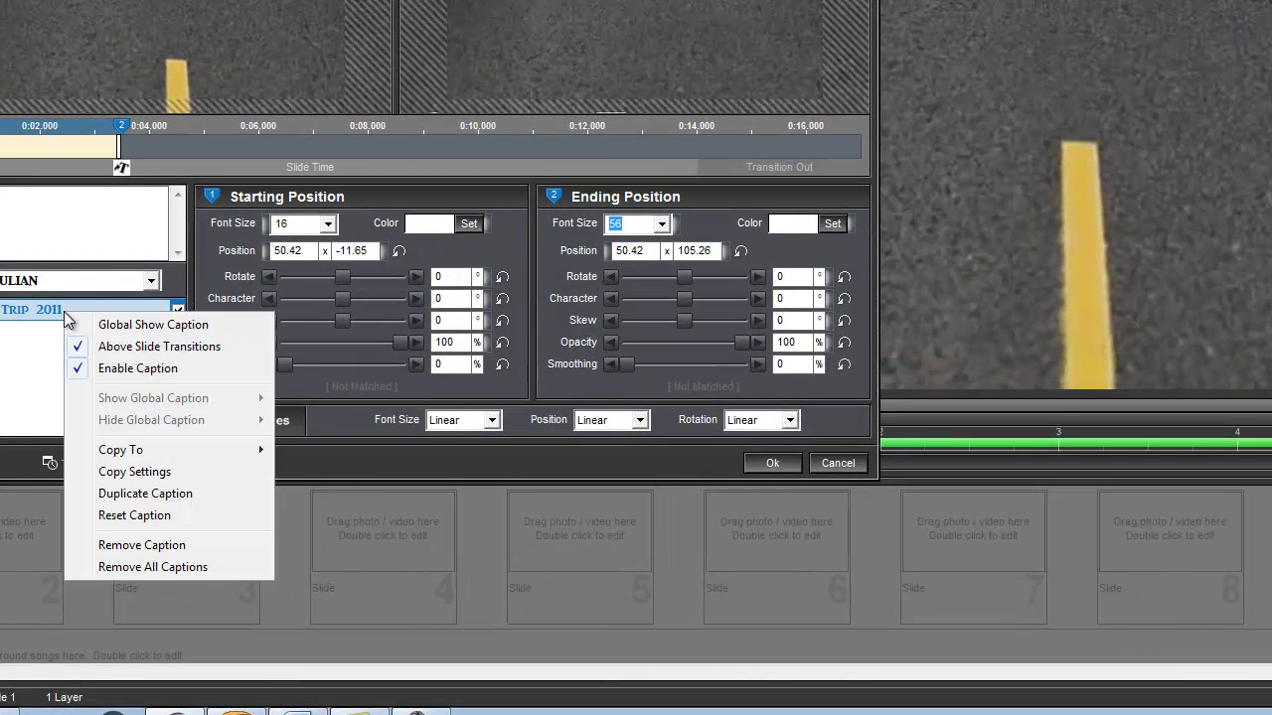
left_click(140, 502)
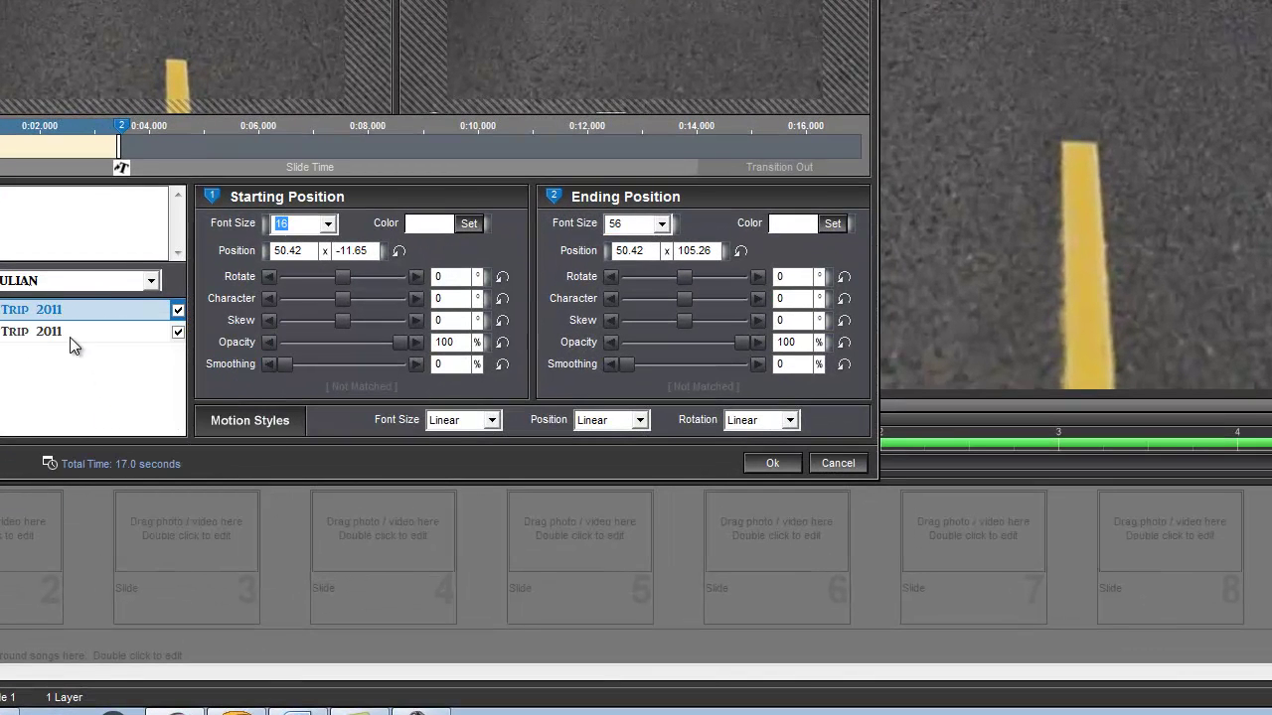
right_click(70, 332)
left_click(140, 500)
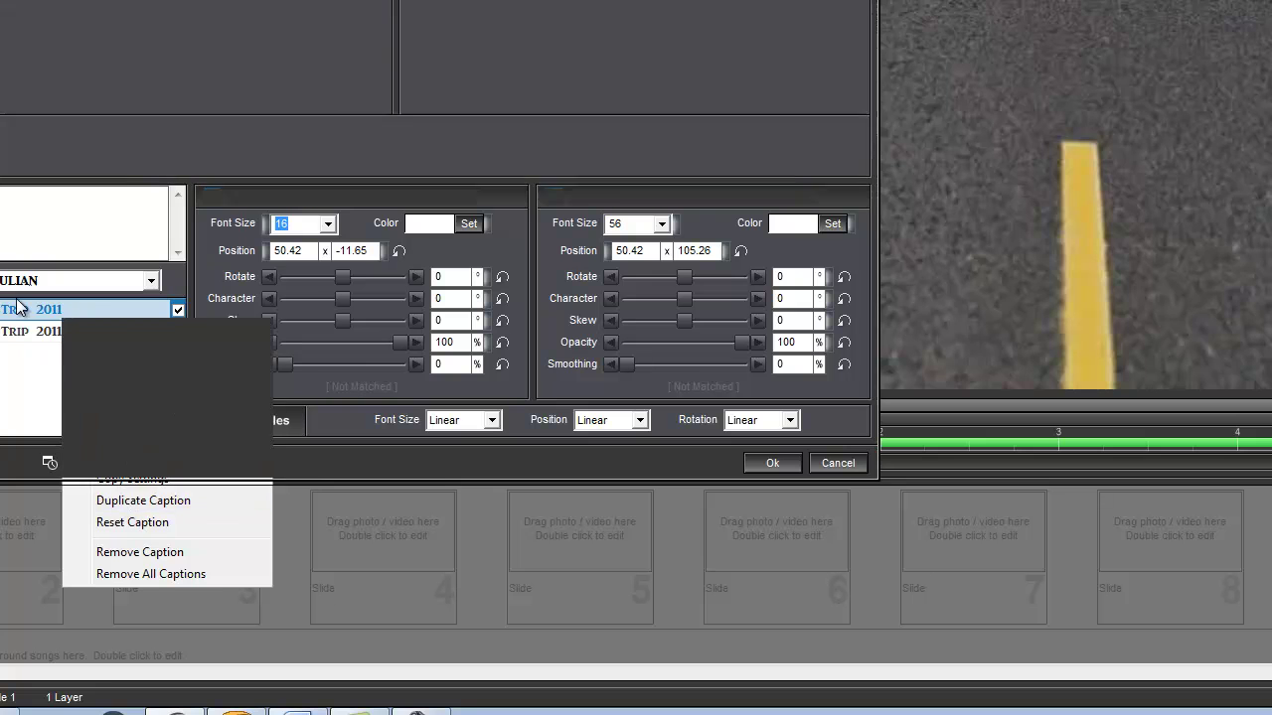
right_click(31, 312)
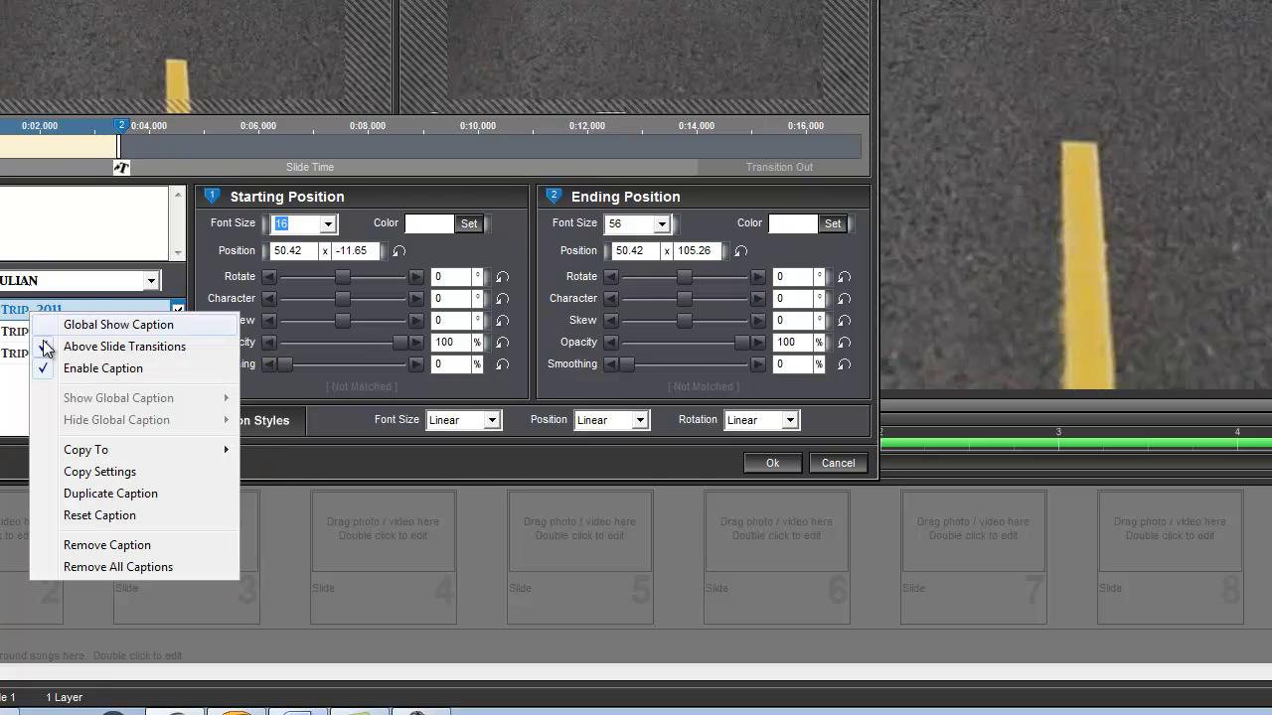
left_click(103, 496)
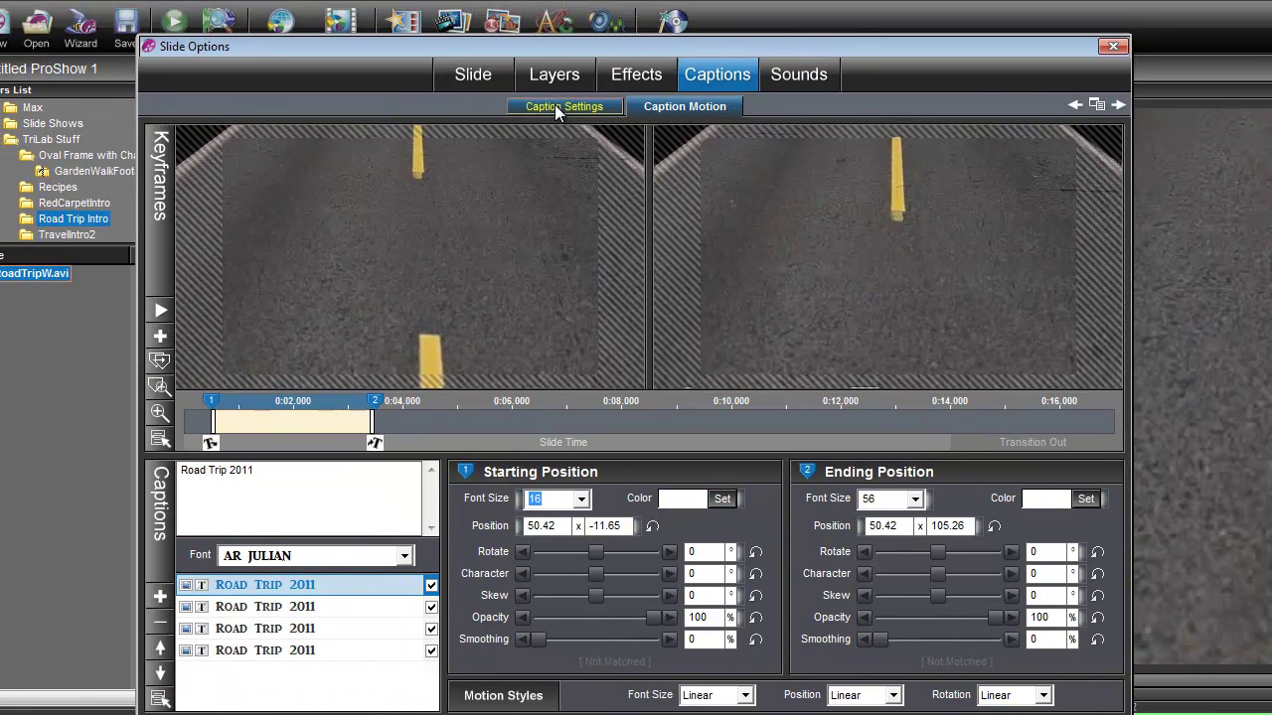
Change the text of the three duplicate captions to "Memphis, TN", "St. Louis, MO" and "Chicago, IL", in list order.
left_click(555, 106)
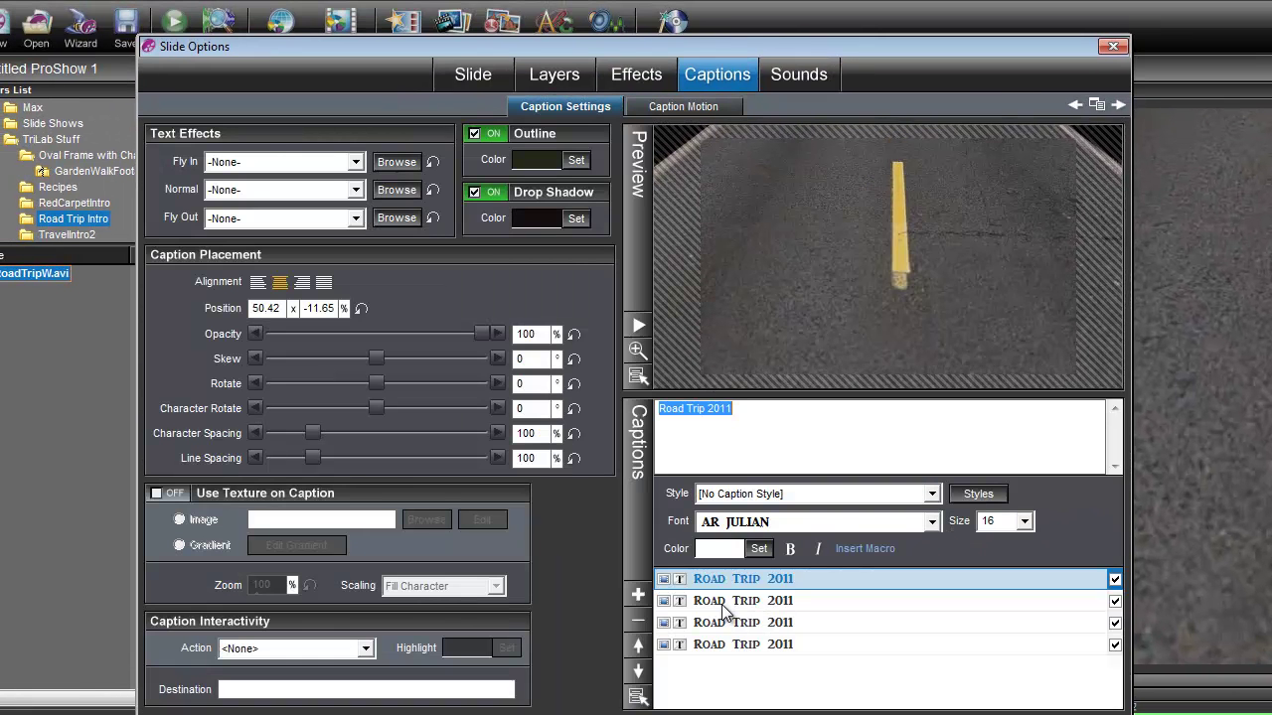
left_click(721, 604)
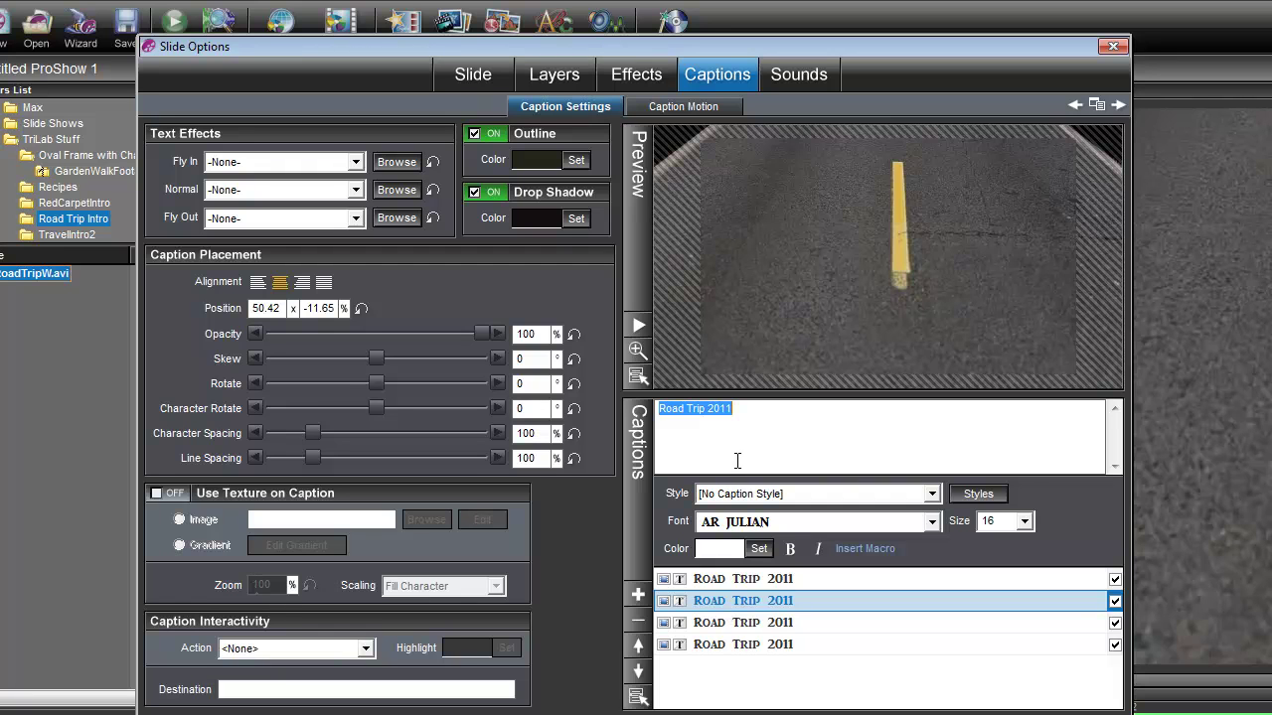
type("Memphis, TN")
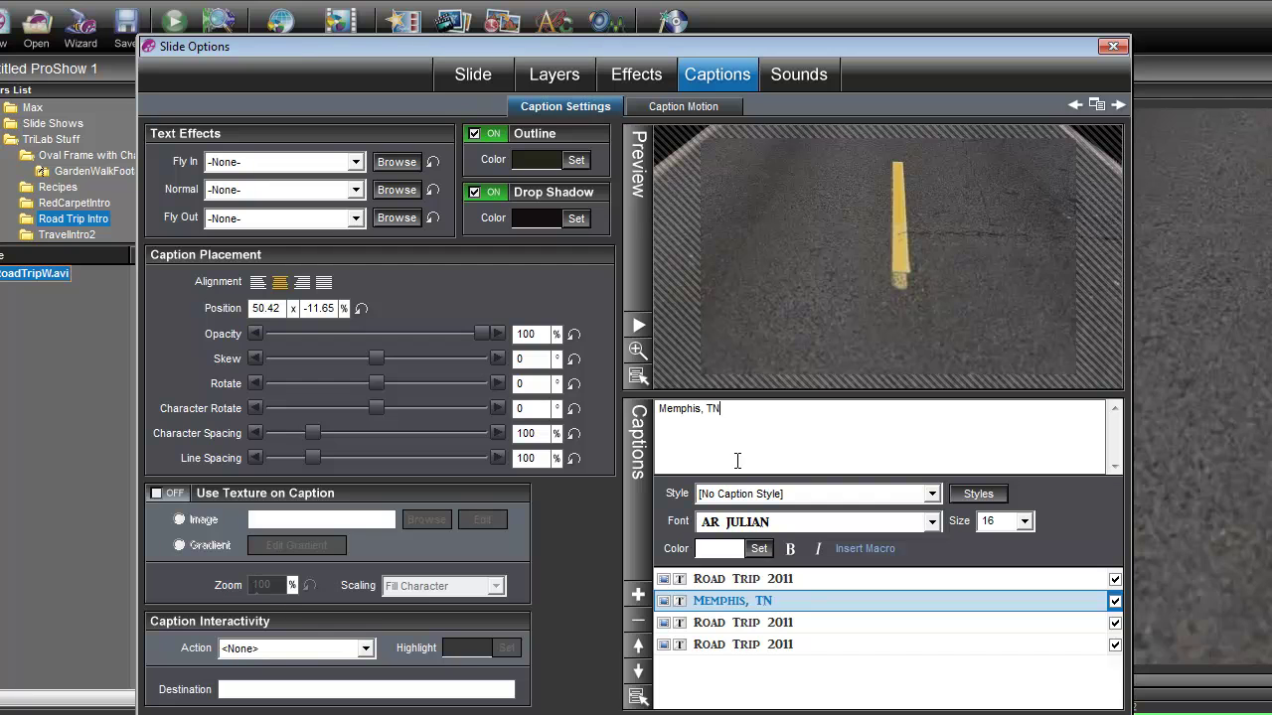
left_click(714, 625)
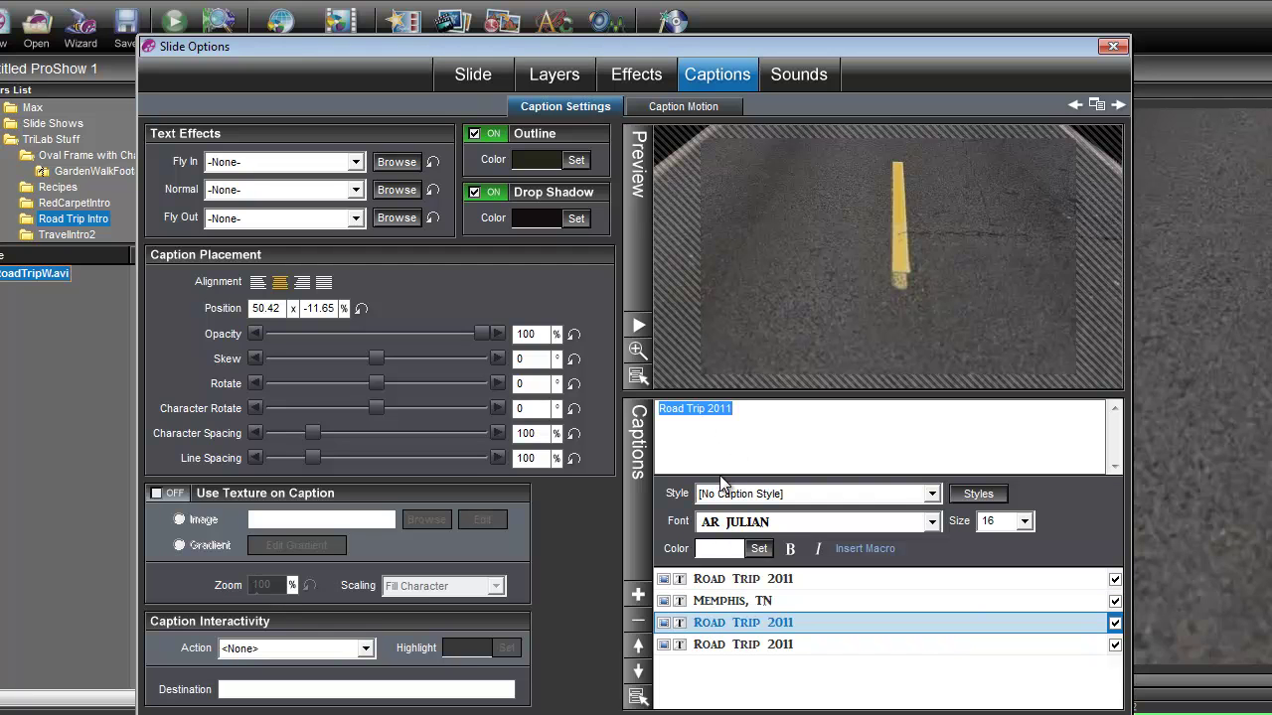
type("St. Louis, MO")
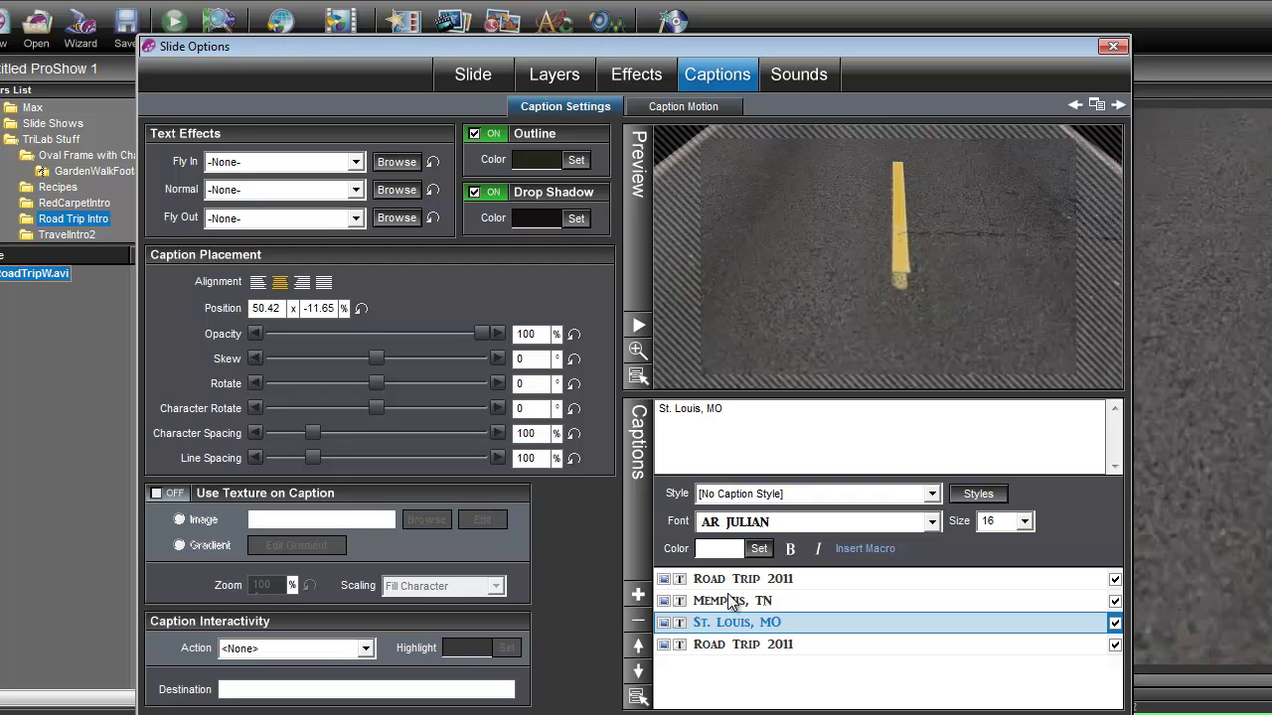
left_click(737, 645)
type("Chicago, IL")
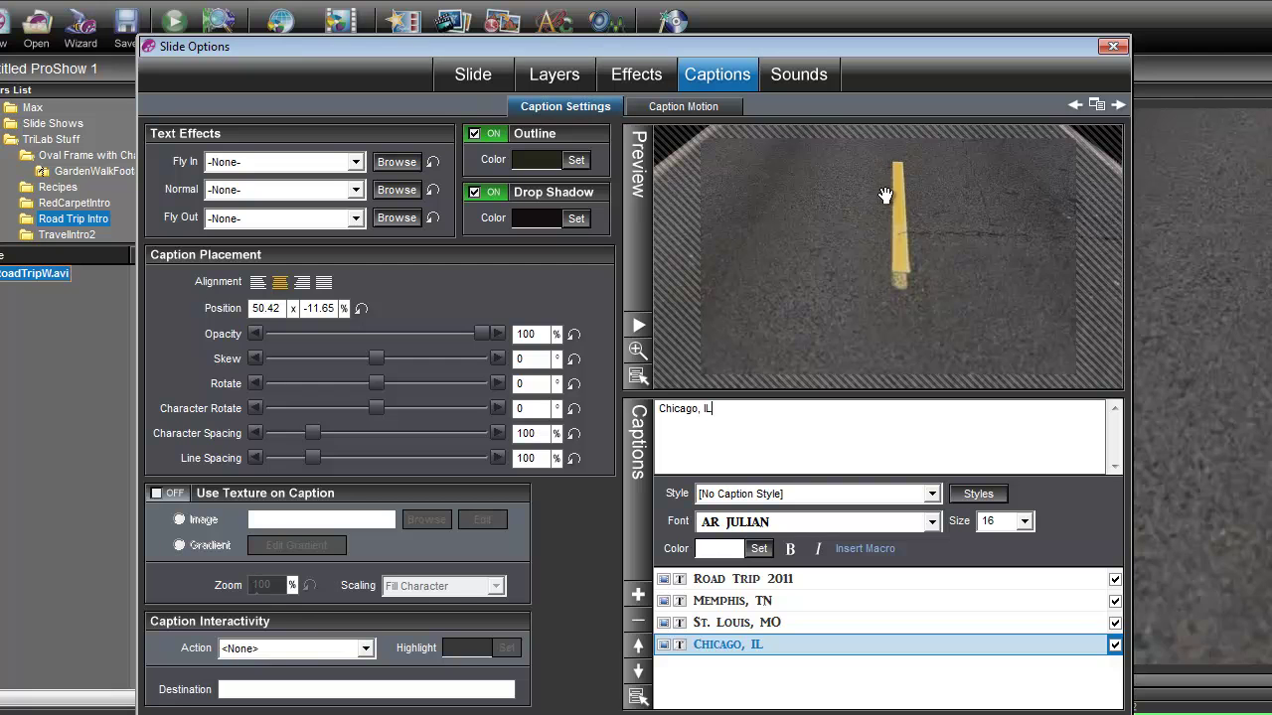
Set the time of the "Memphis, TN" caption's second motion keyframe to 7 seconds.
left_click(689, 109)
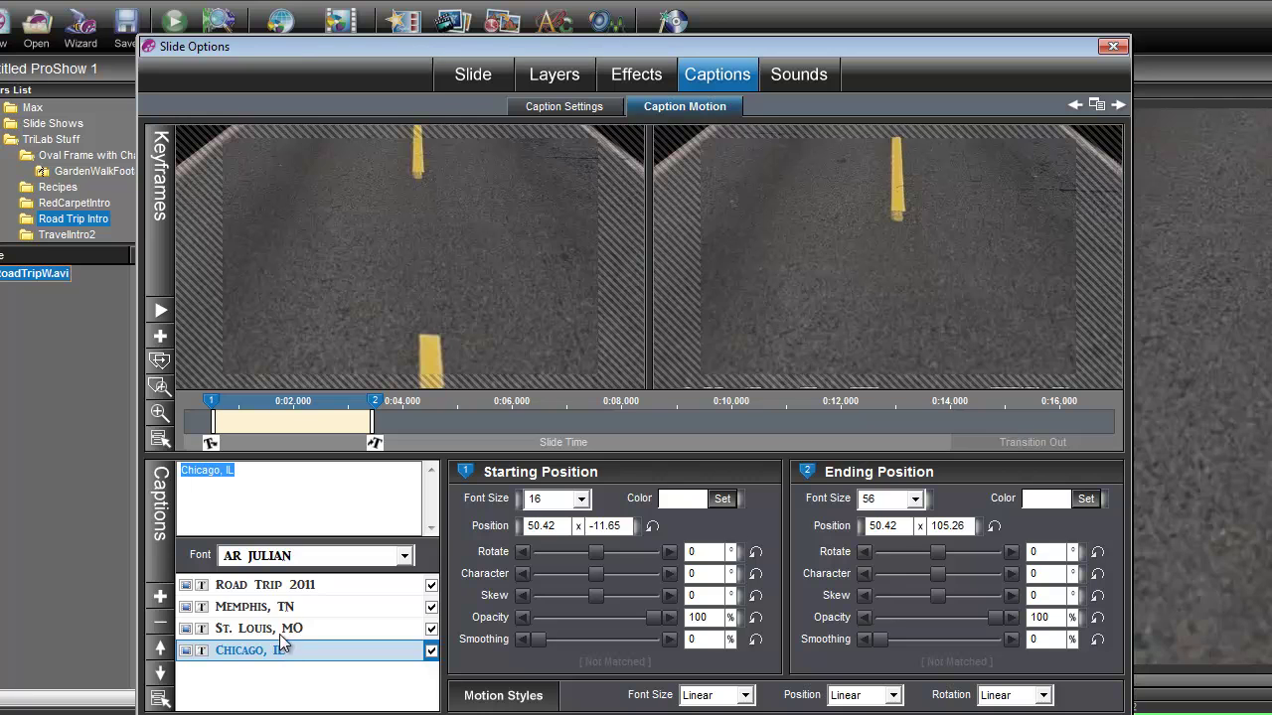
left_click(256, 610)
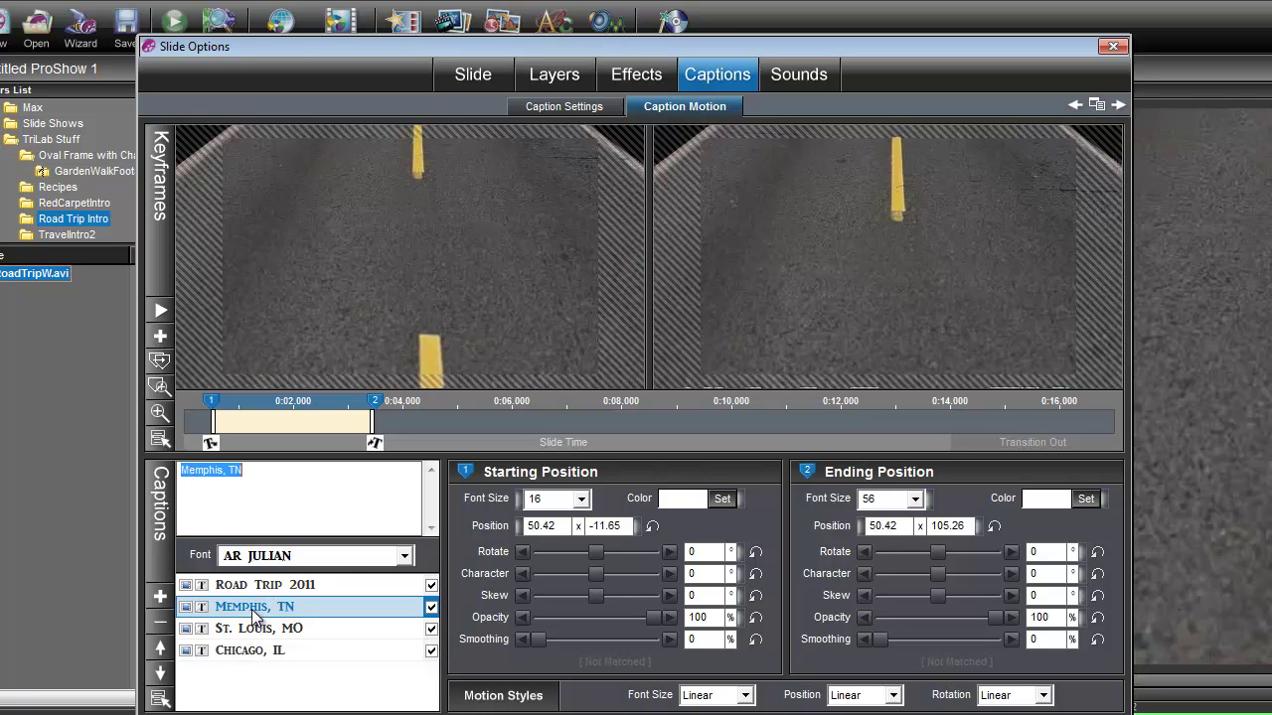
right_click(378, 407)
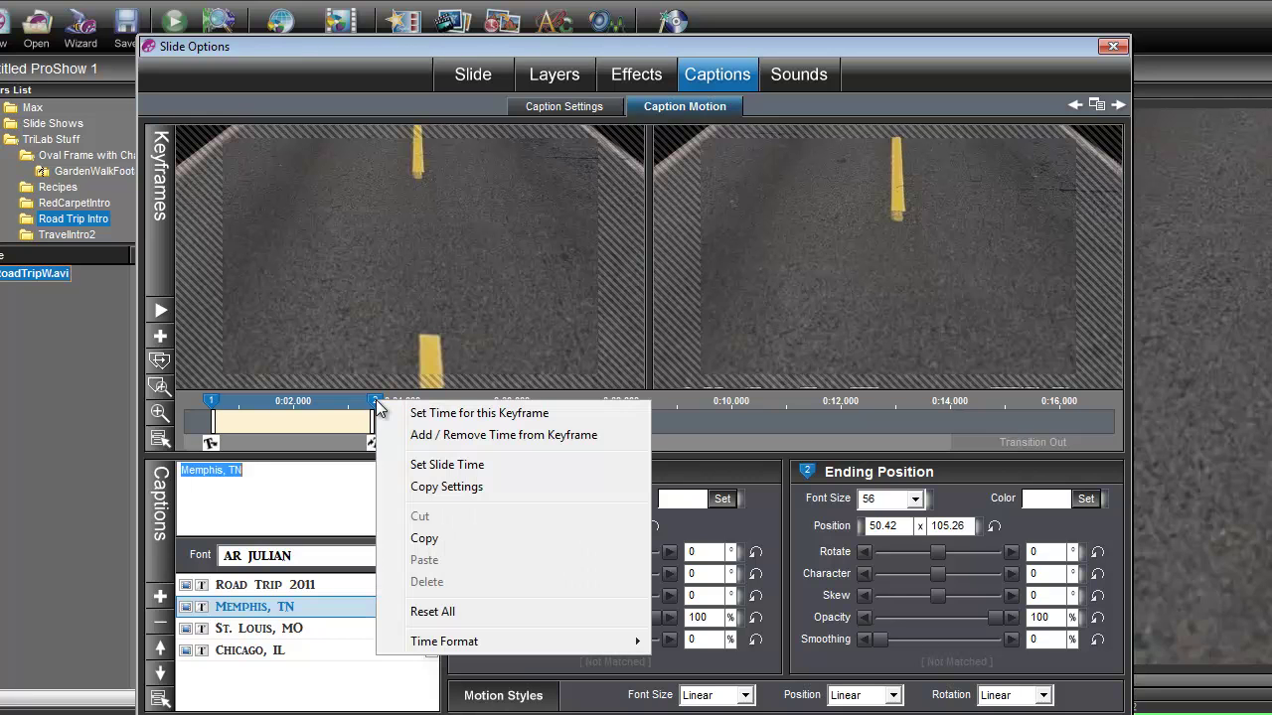
left_click(438, 414)
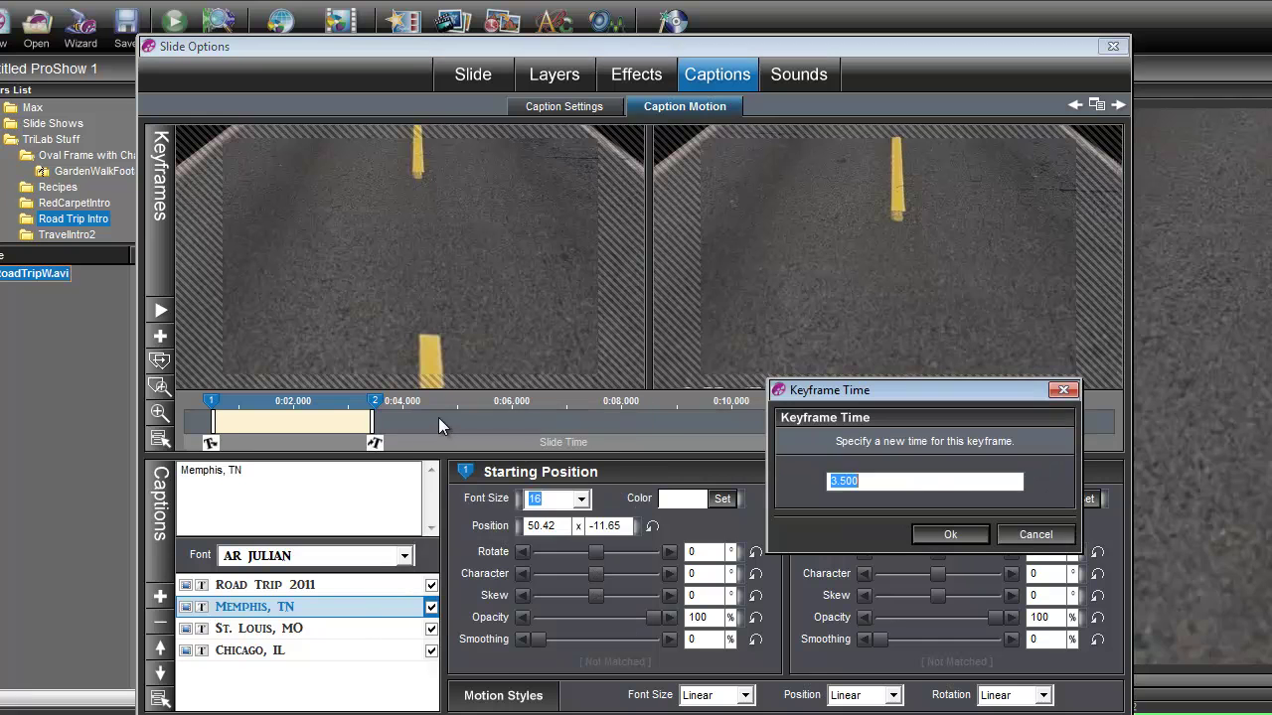
type("7")
left_click(968, 537)
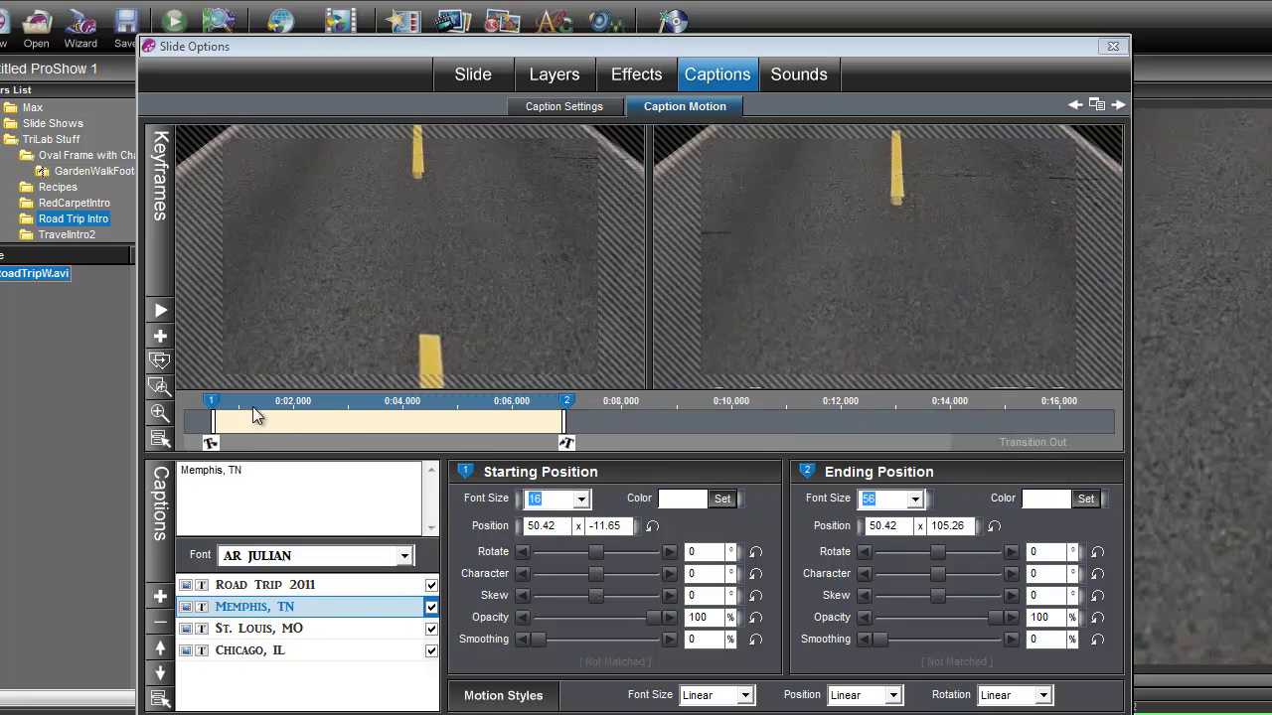
Set the time of the "Memphis, TN" caption's first keyframe to 4 seconds.
right_click(211, 401)
left_click(262, 409)
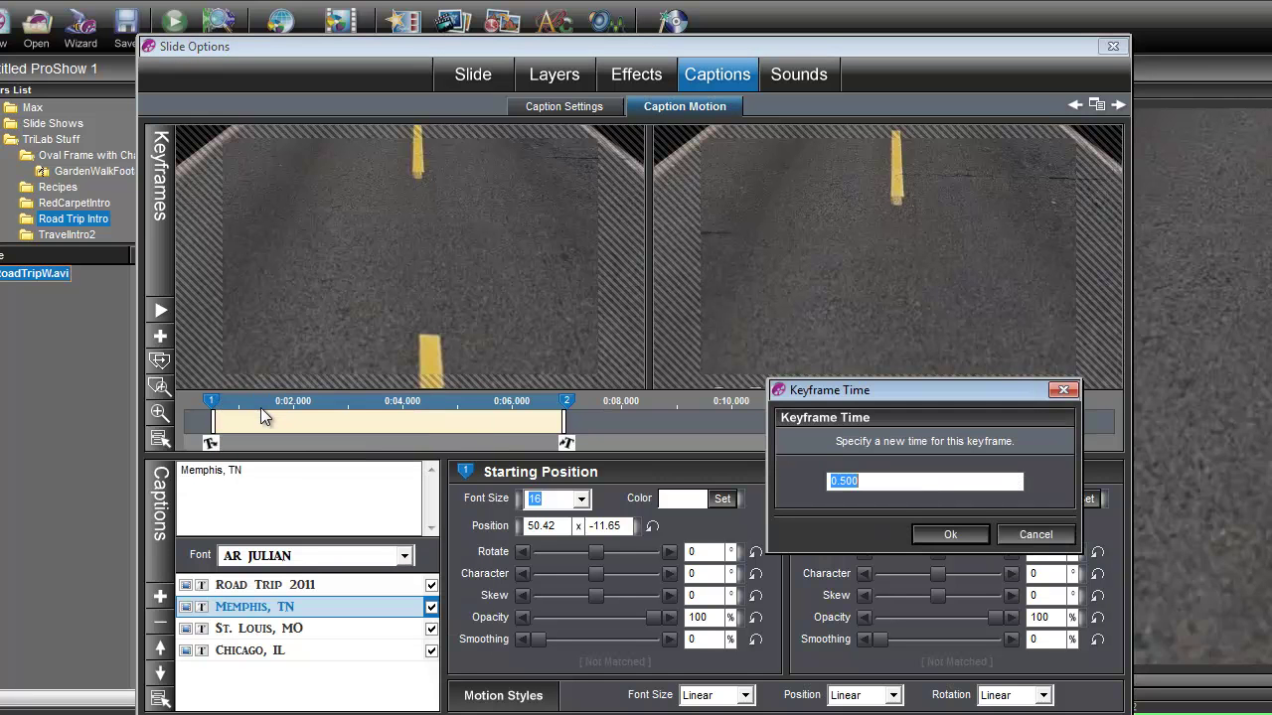
type("4")
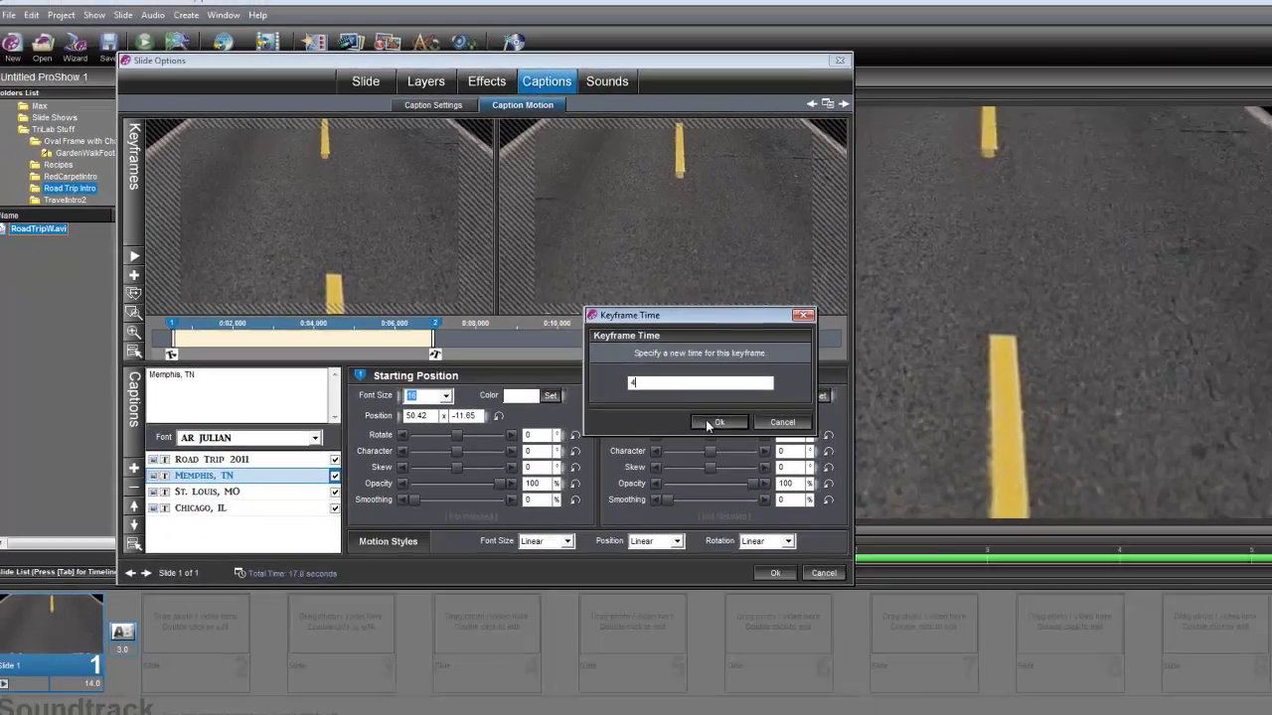
left_click(716, 423)
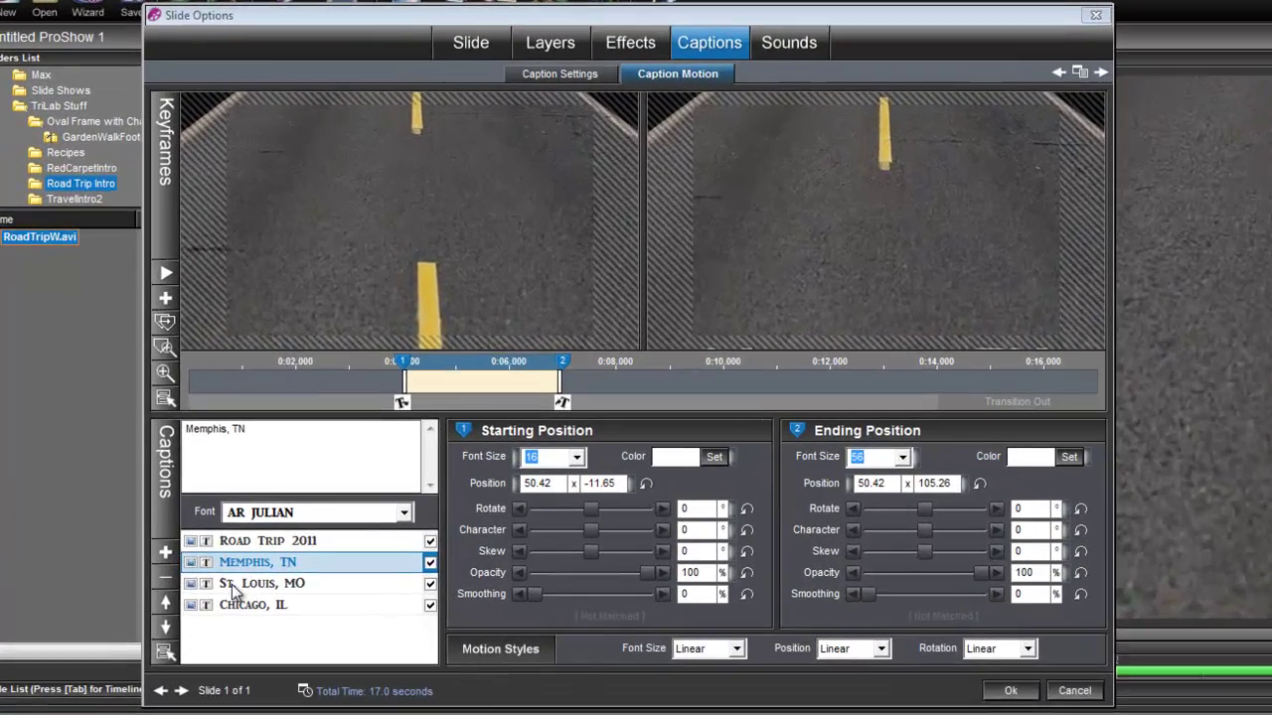
Set the time of the "St. Louis, MO" caption's second keyframe to 10.5 seconds.
left_click(172, 453)
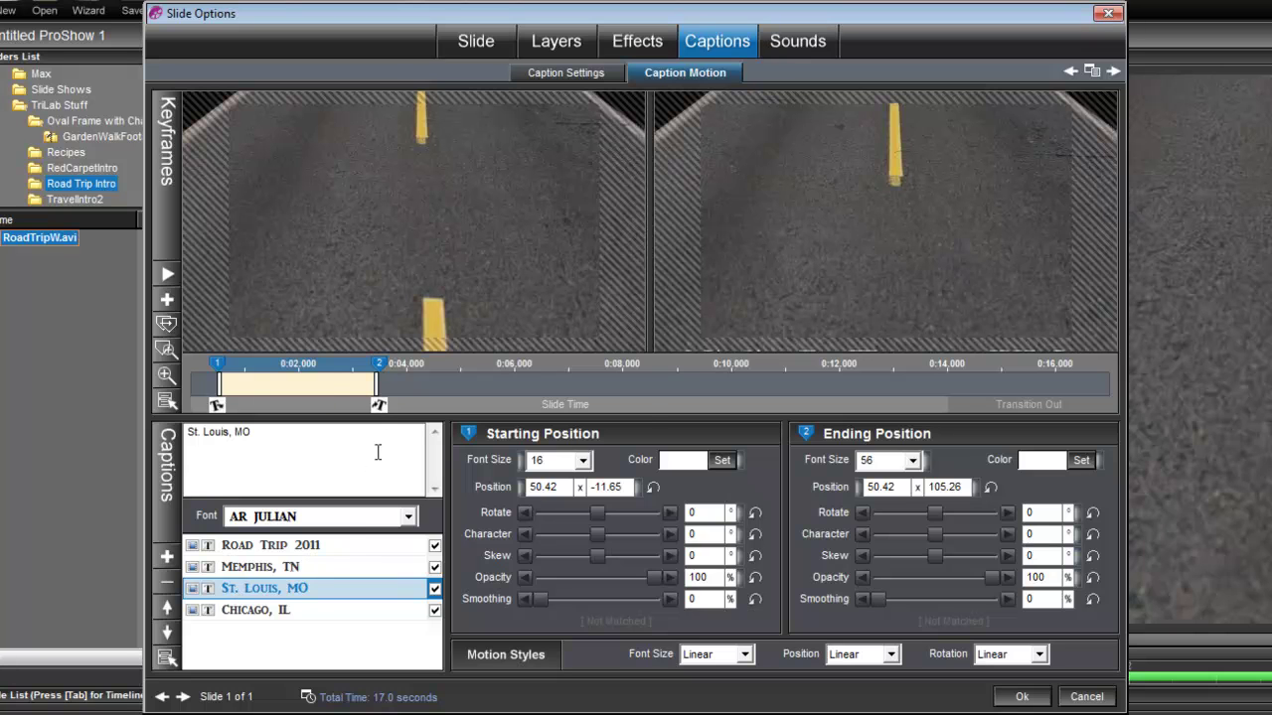
right_click(378, 361)
left_click(455, 370)
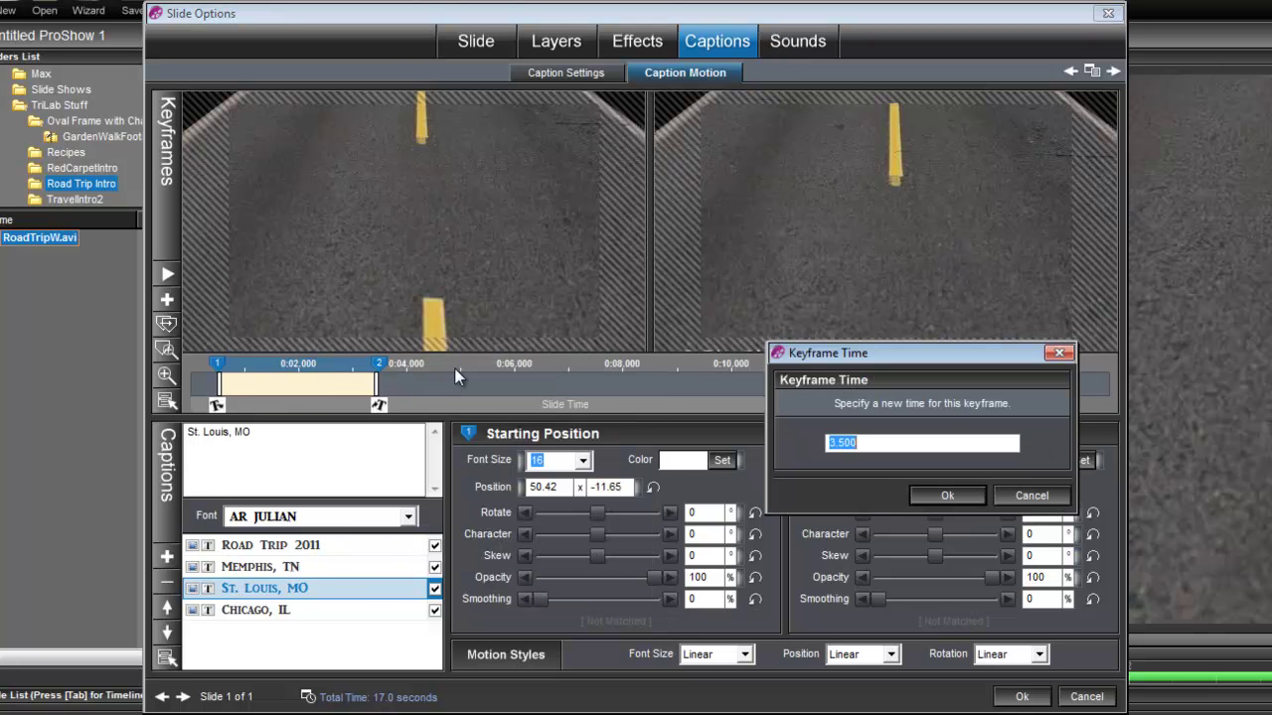
type("10.5")
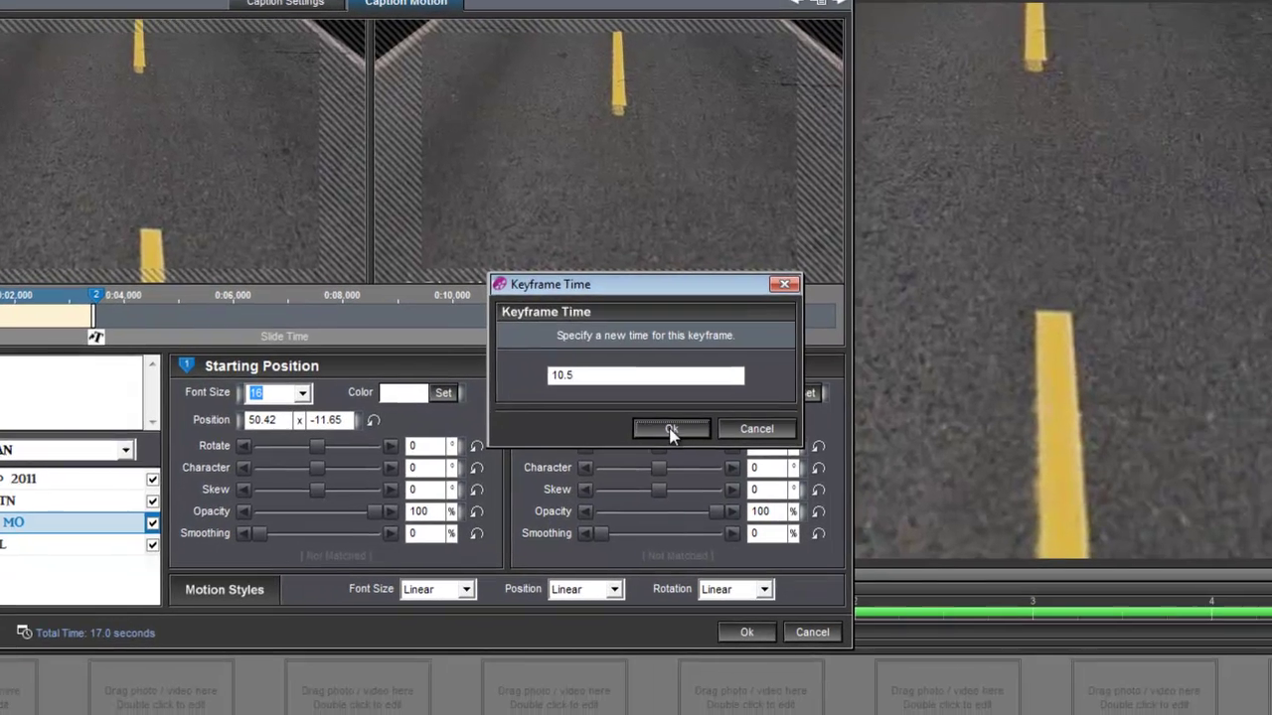
left_click(883, 480)
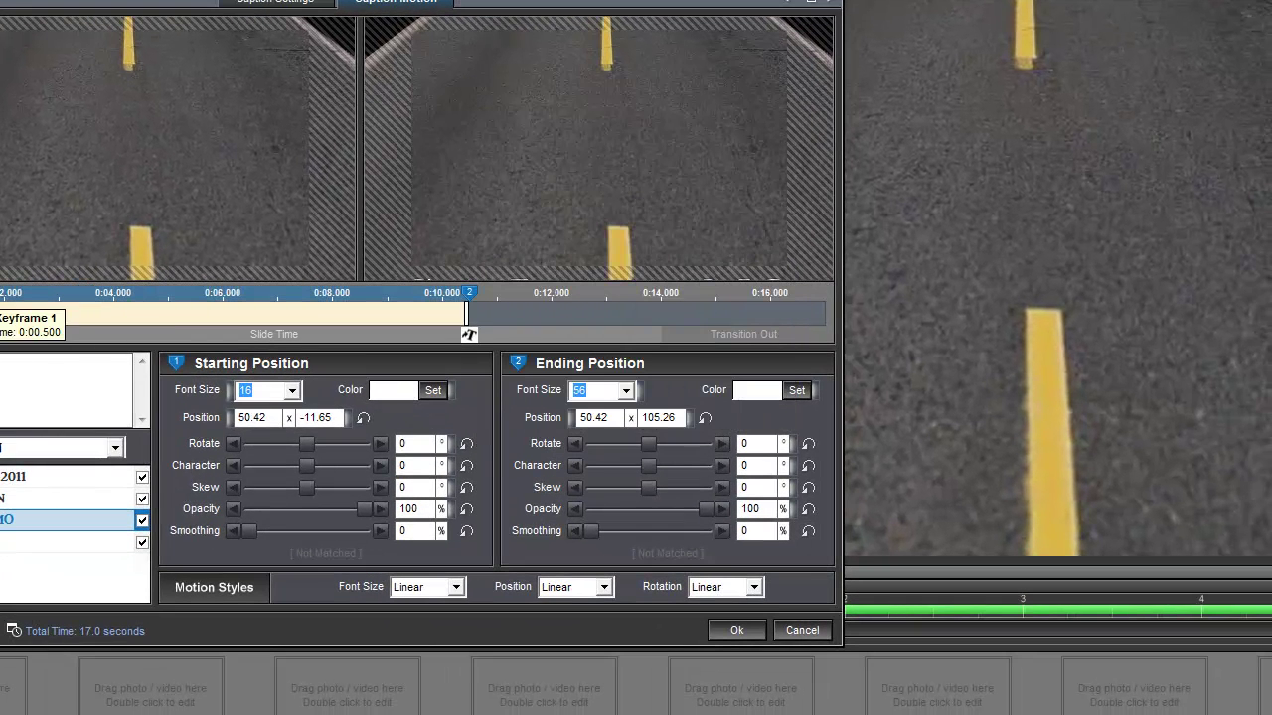
Set the time of the "St. Louis, MO" caption's first keyframe to 7.5 seconds.
right_click(152, 348)
left_click(50, 303)
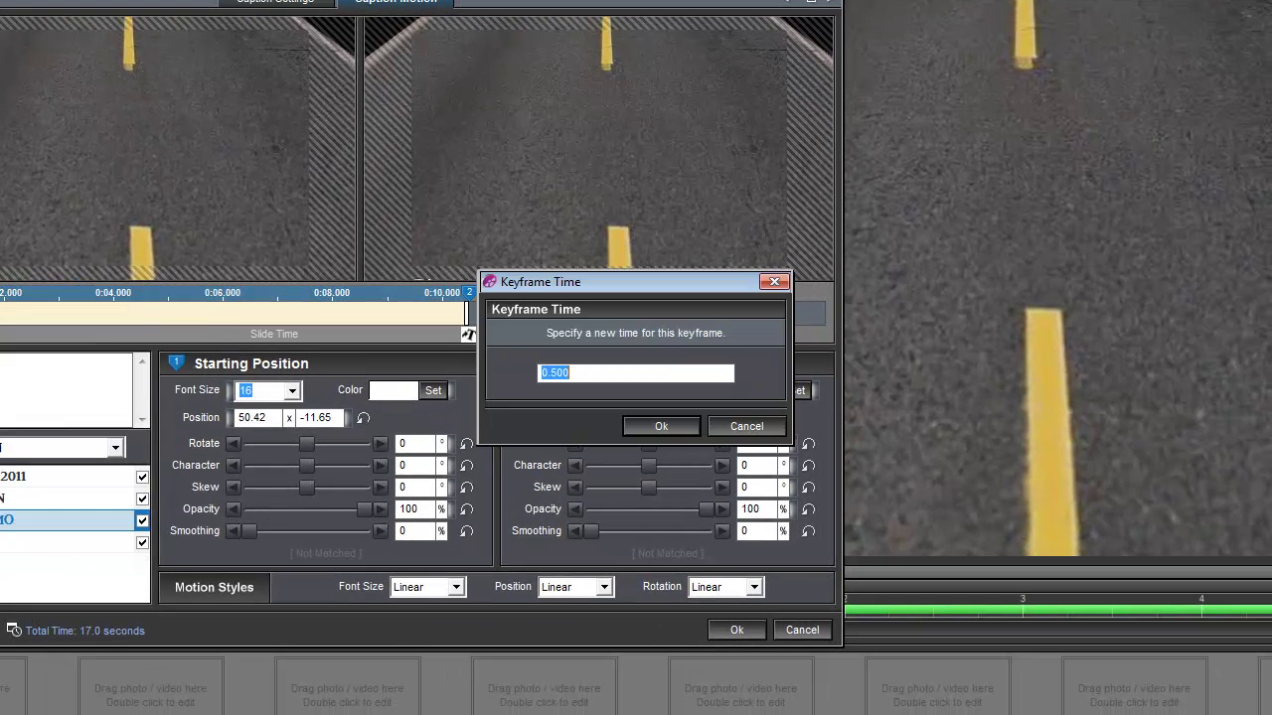
type("7.5")
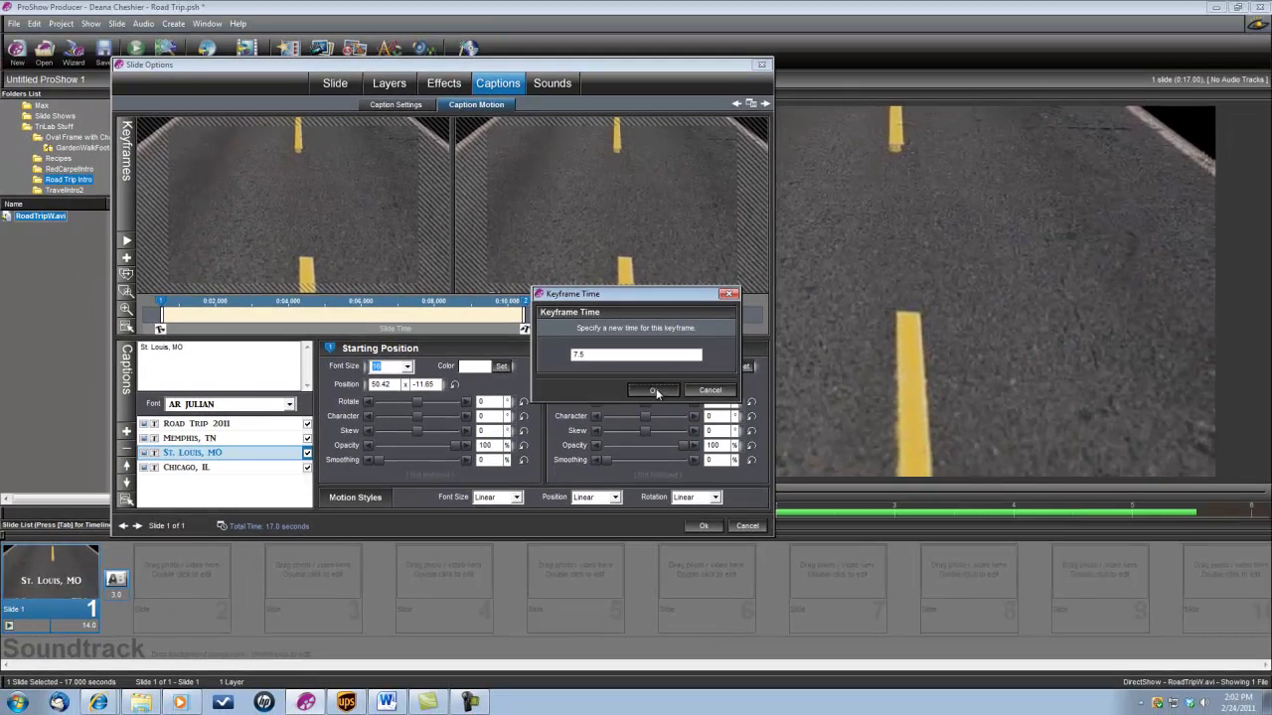
left_click(659, 424)
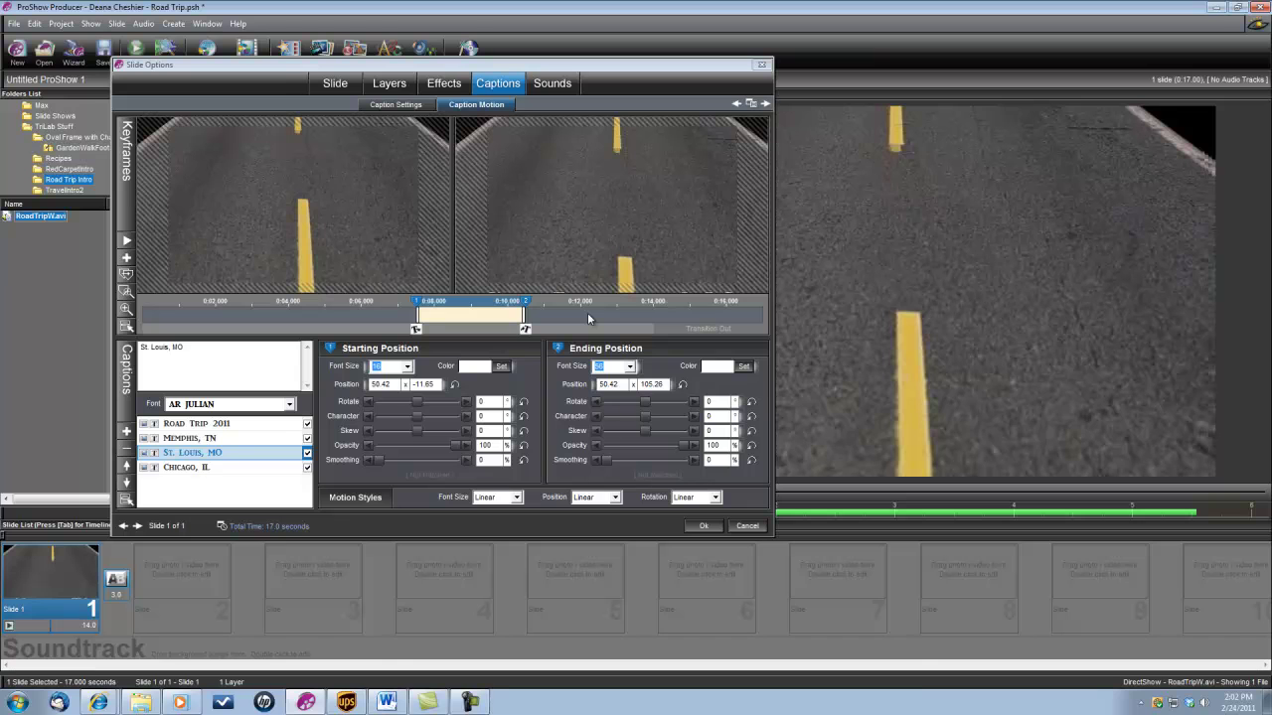
Set the time of the "Chicago, IL" caption's second keyframe to 14 seconds.
left_click(197, 475)
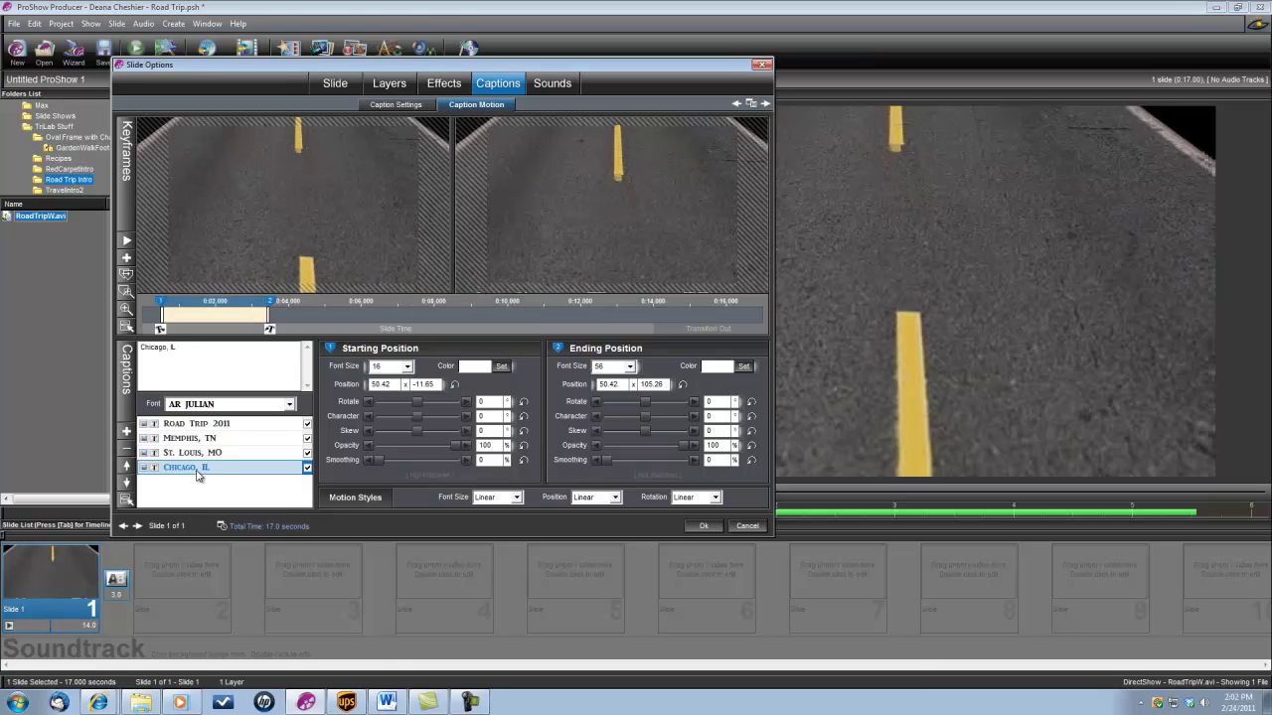
right_click(271, 300)
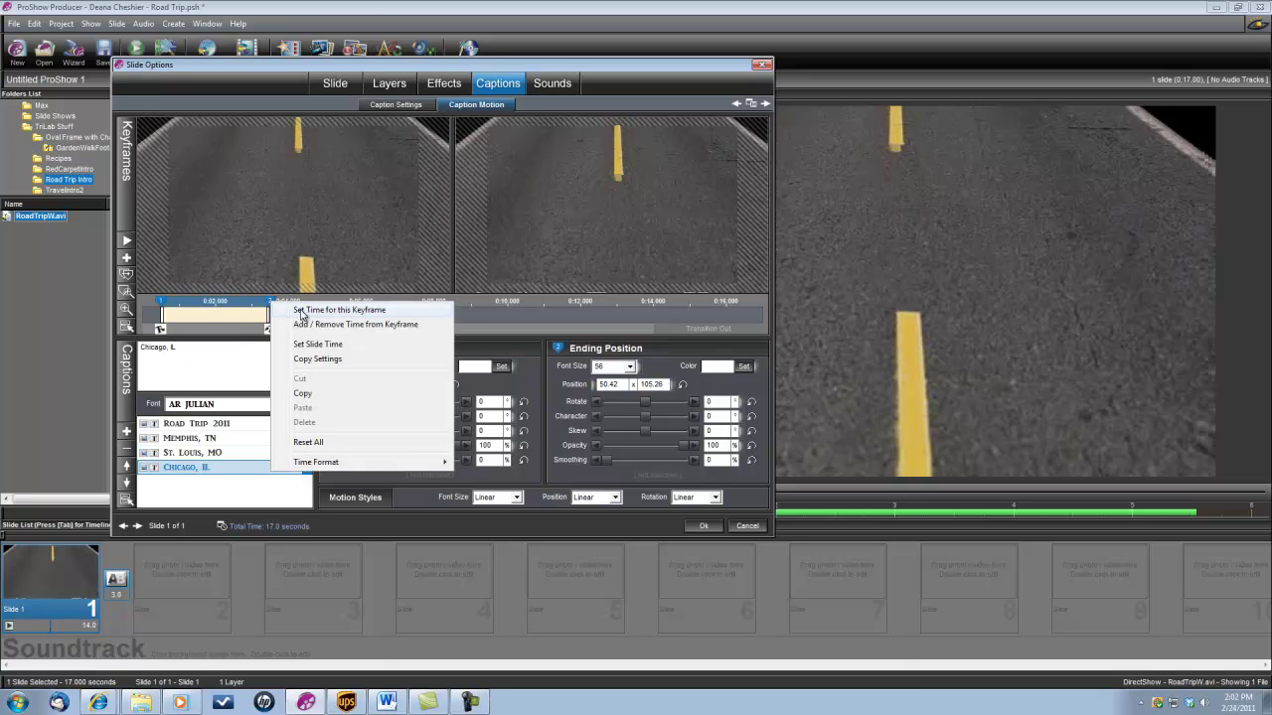
left_click(302, 314)
type("14")
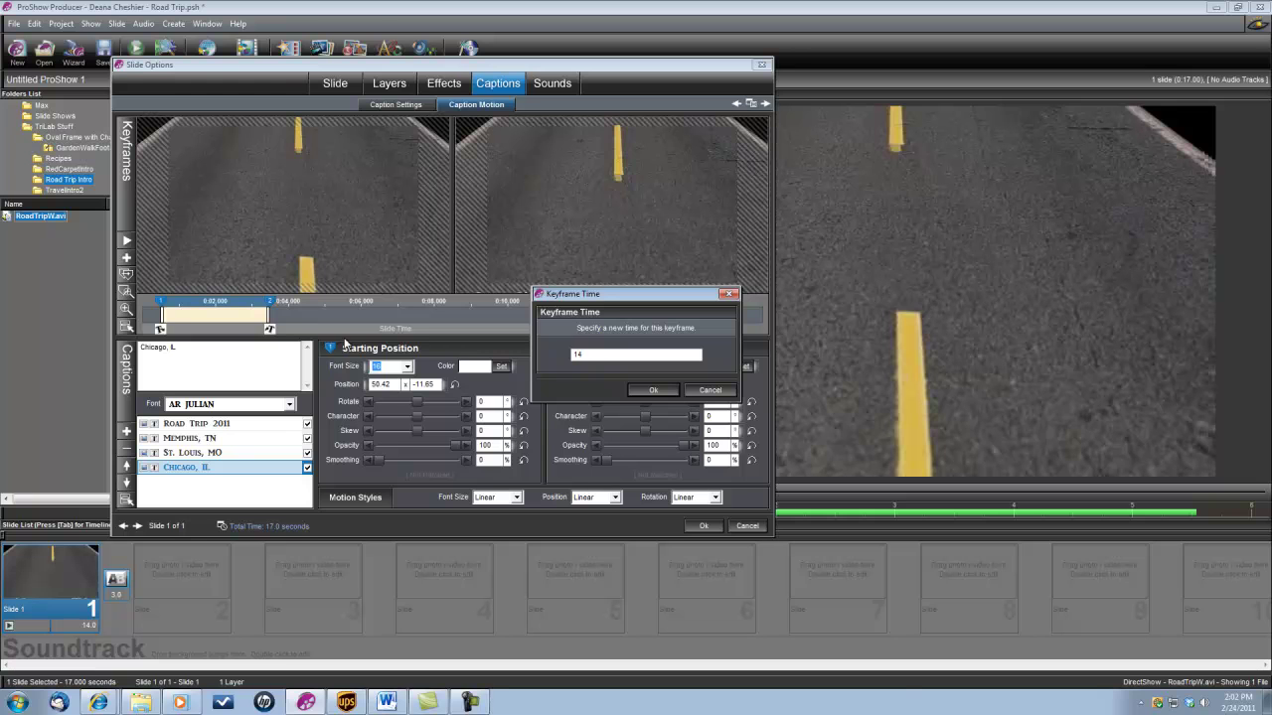
left_click(652, 389)
Set the time of the "Chicago, IL" caption's first keyframe to 11 seconds and accept the slide options.
right_click(161, 302)
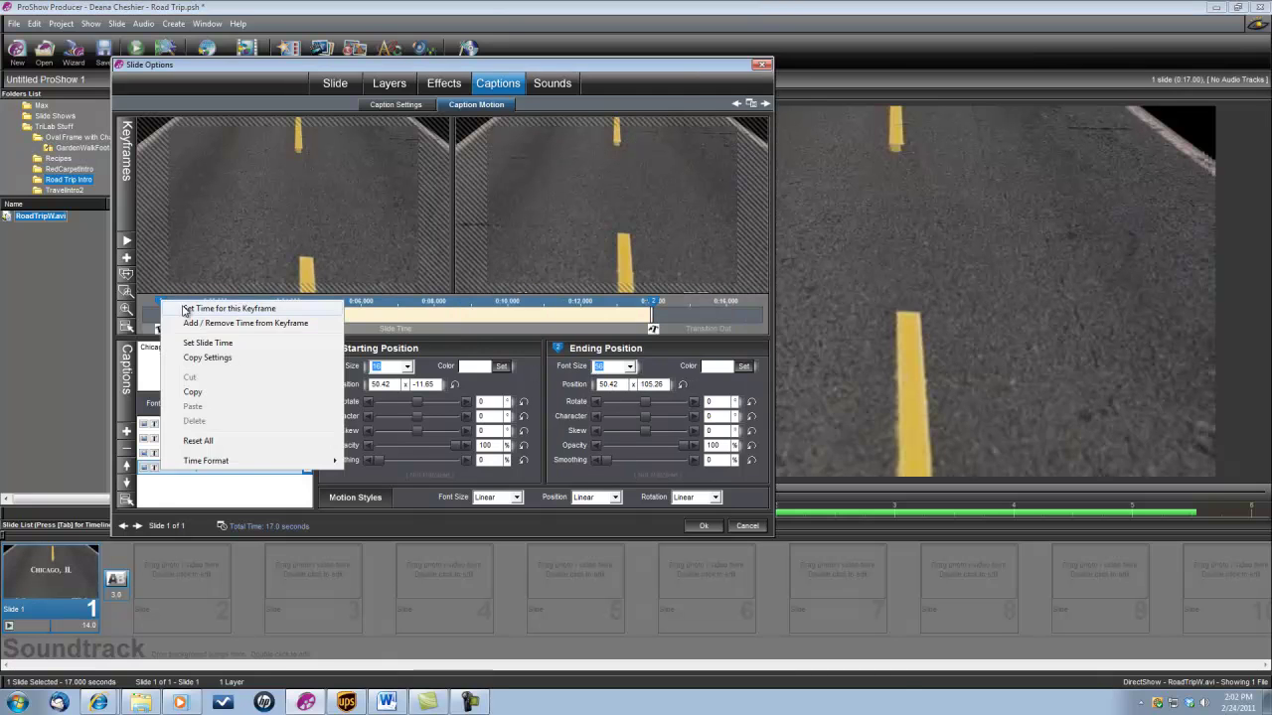
left_click(189, 305)
type("11")
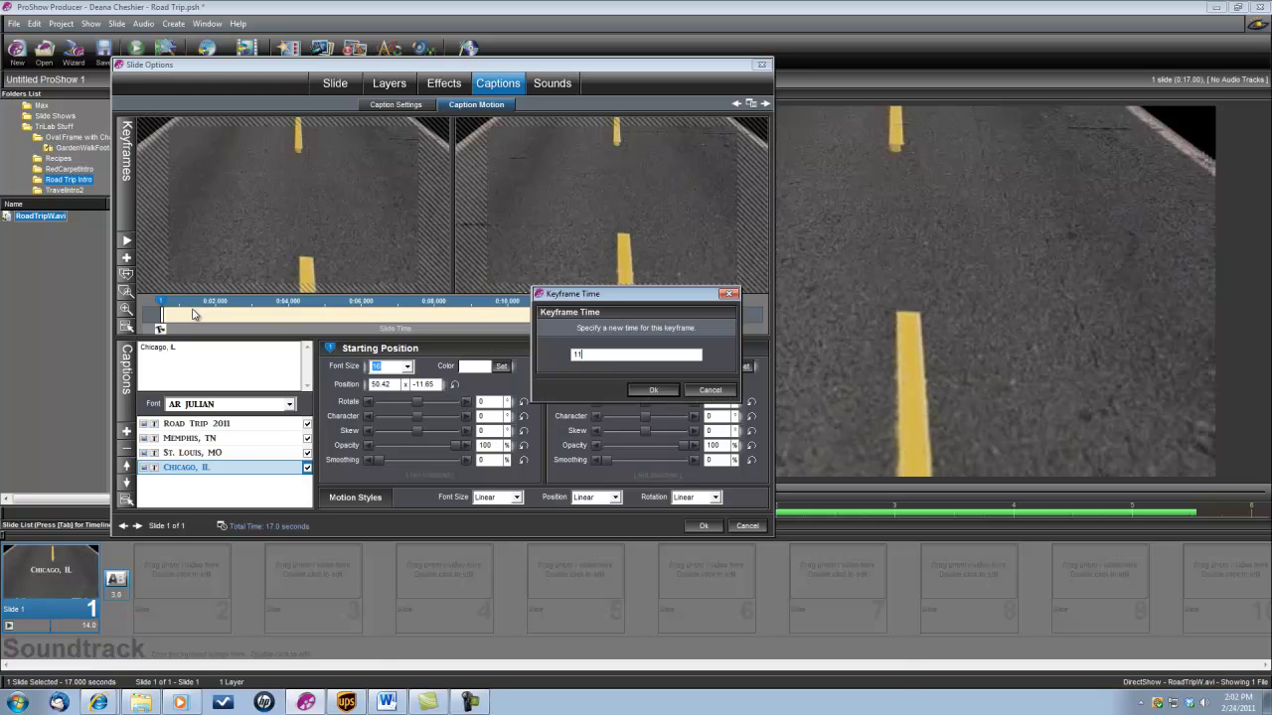
left_click(653, 389)
left_click(706, 526)
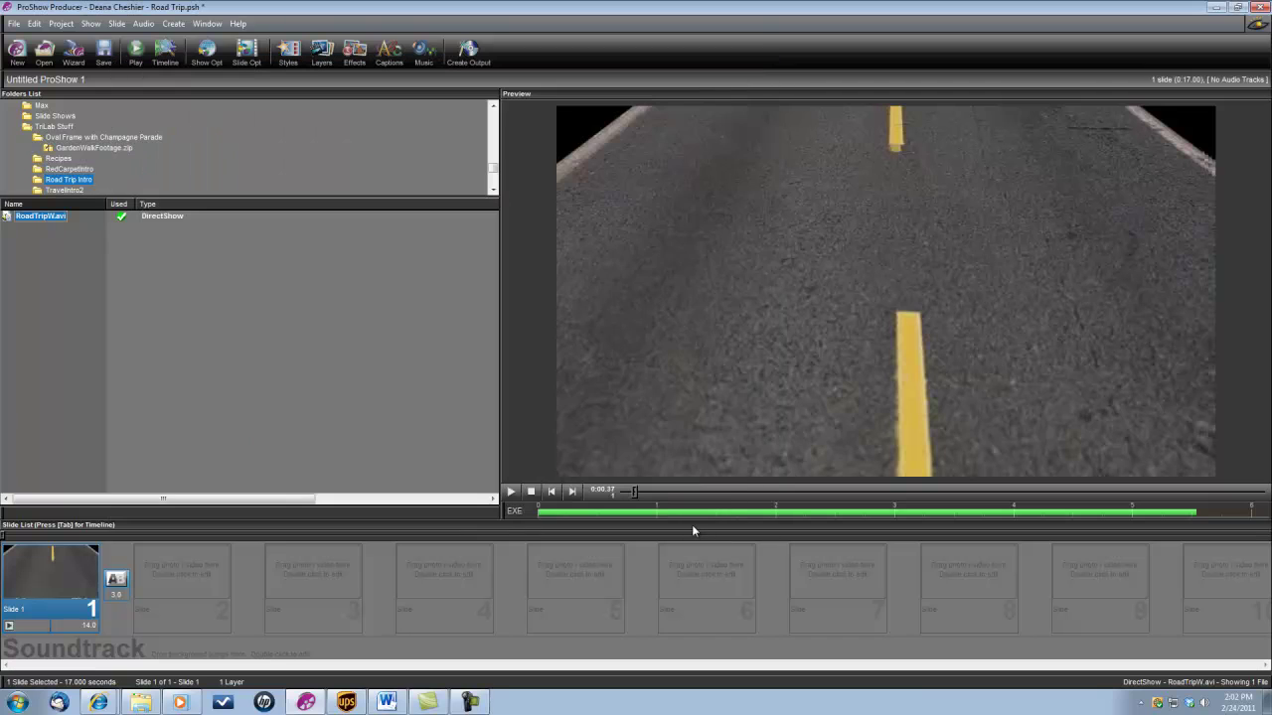
Play the show in the preview to check the sequence of moving captions.
left_click(512, 492)
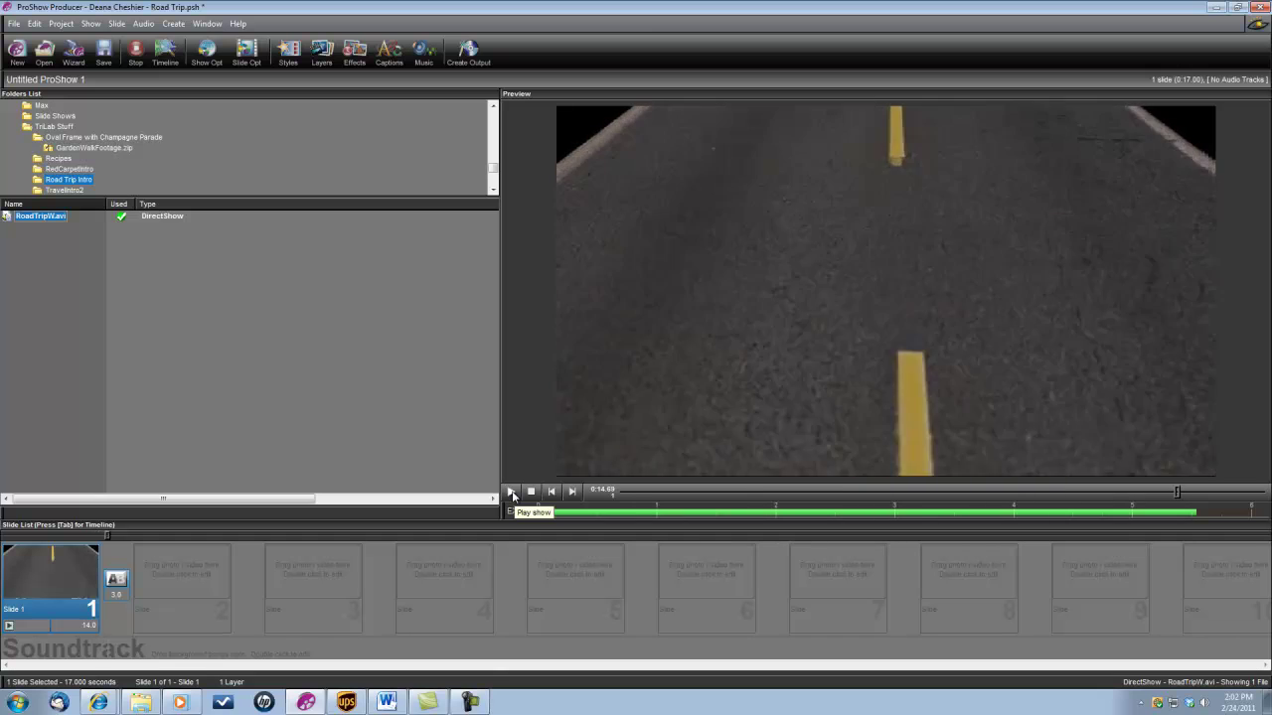
left_click(512, 492)
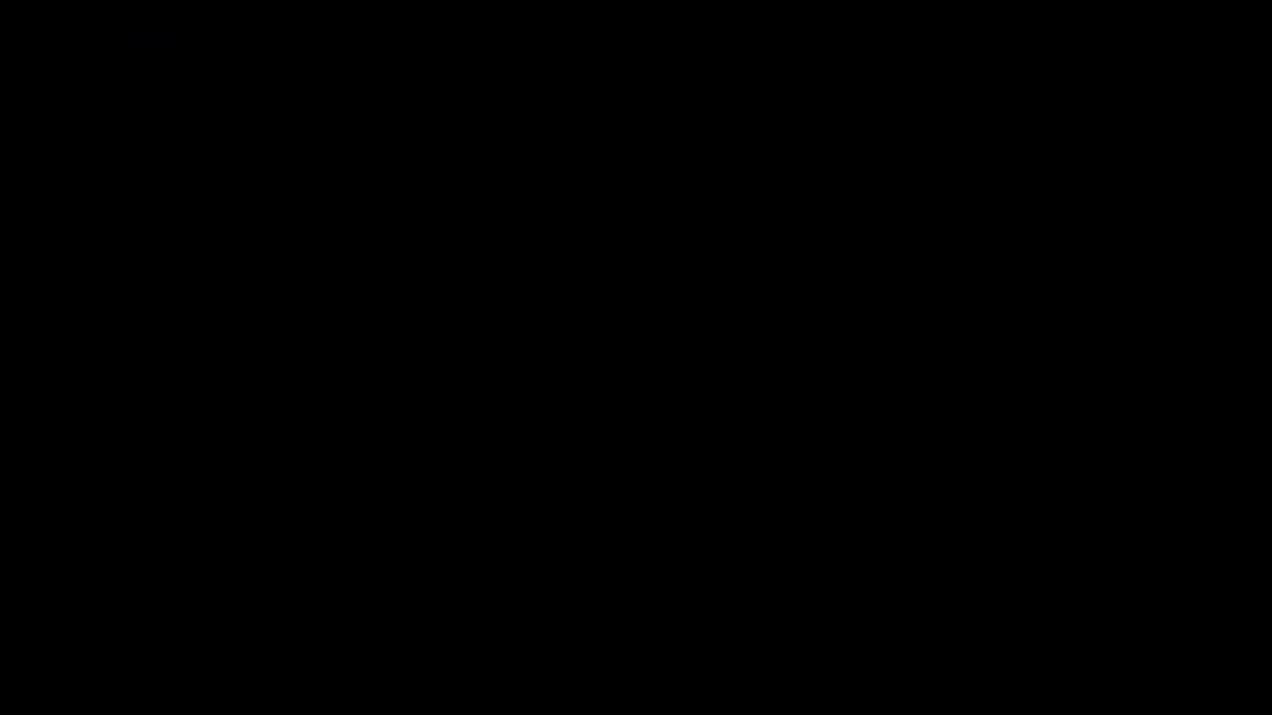